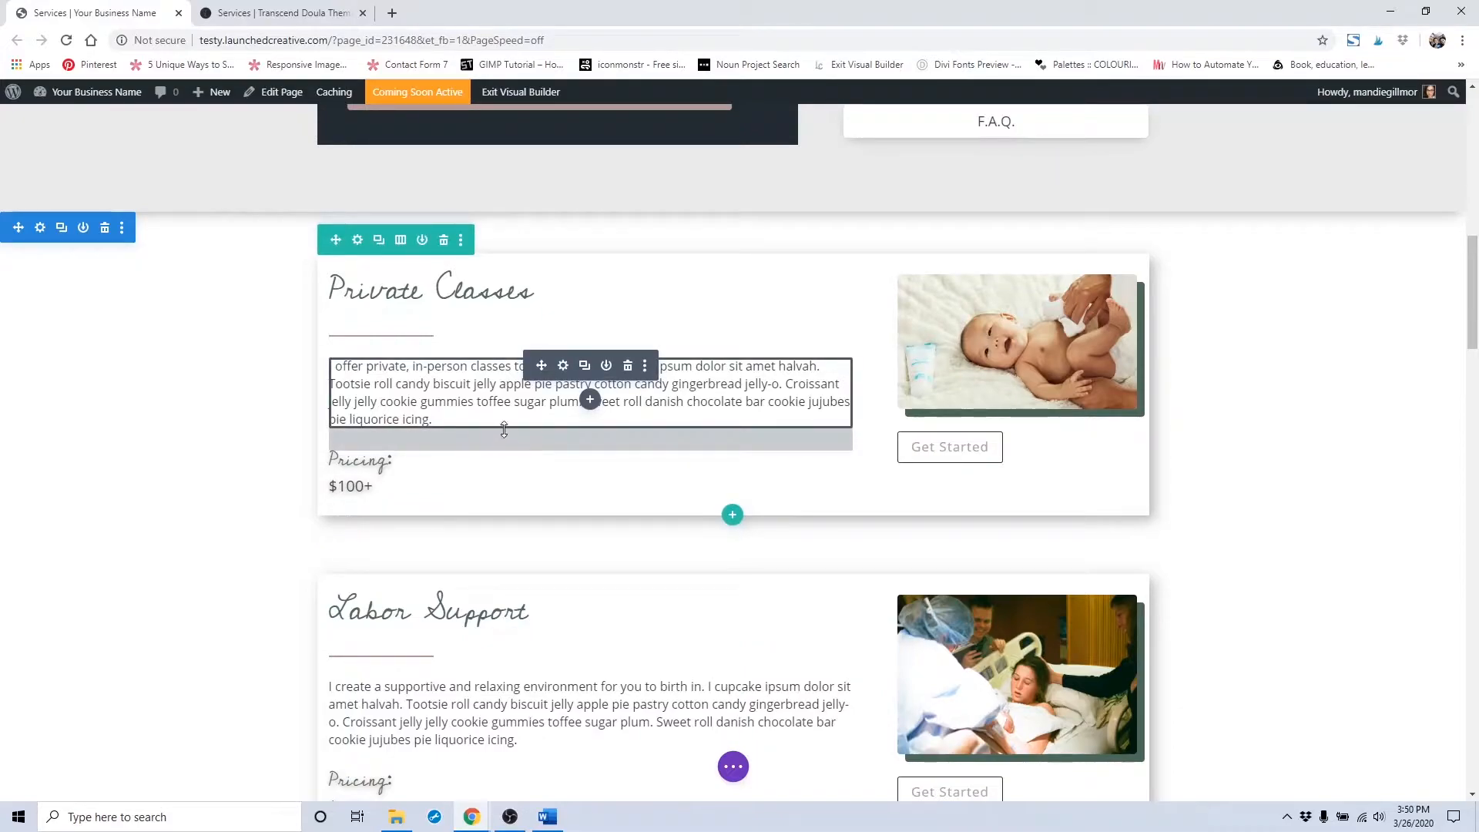
Step: Try deleting the Private Classes row, and undo the removal
scroll(516, 423, "down", 8)
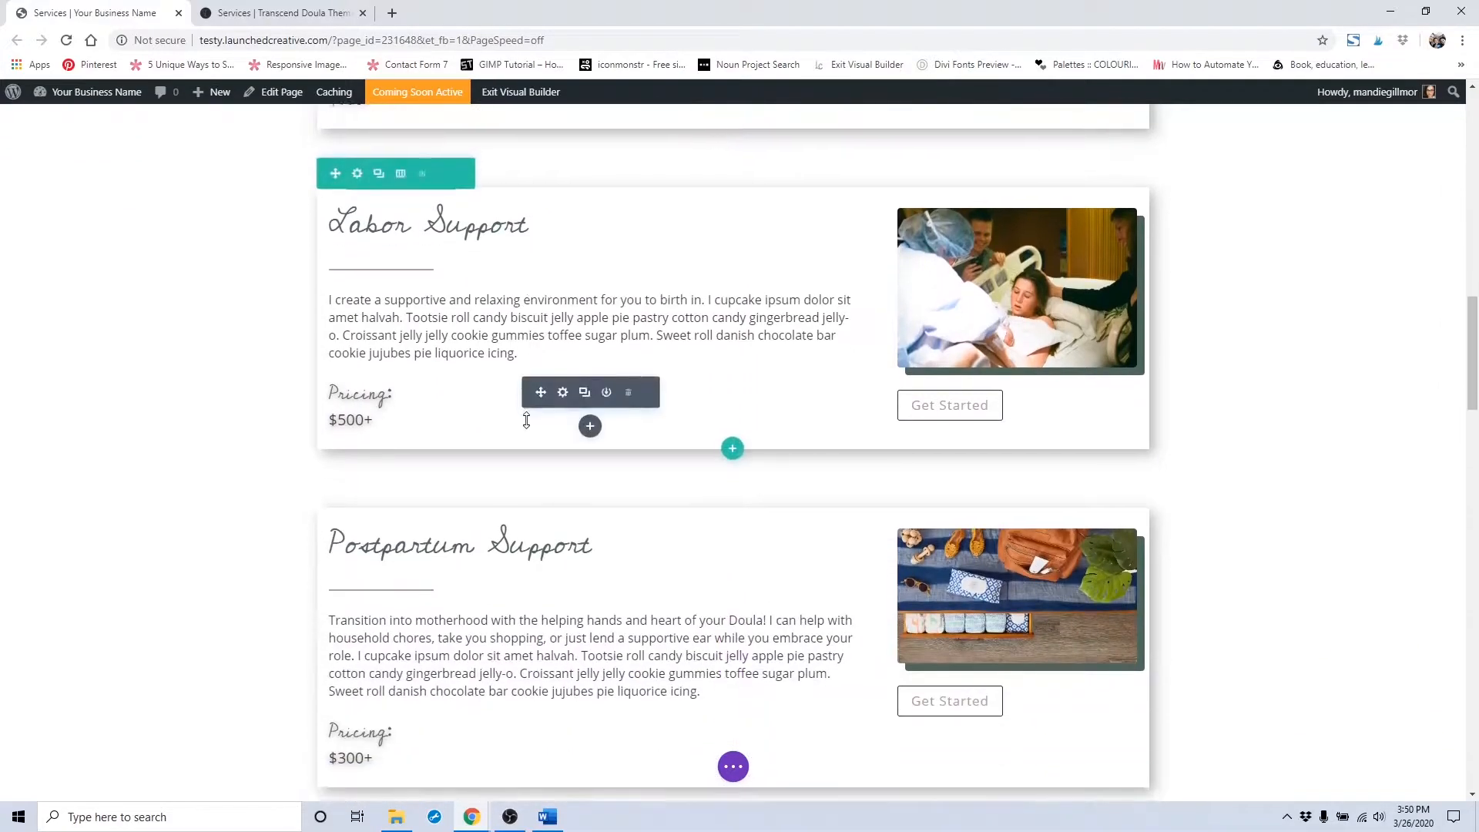
scroll(528, 421, "up", 9)
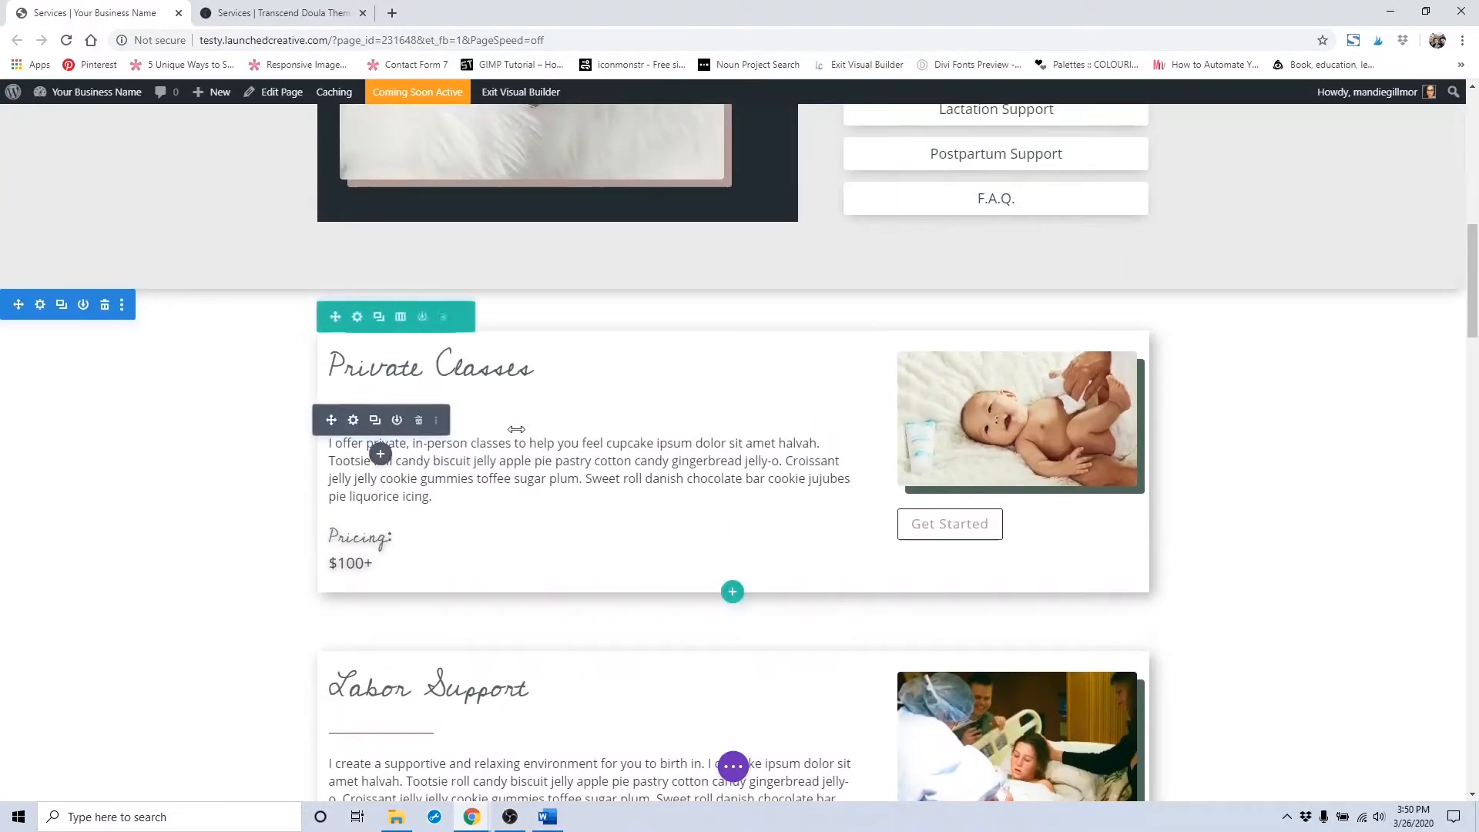
scroll(516, 428, "down", 3)
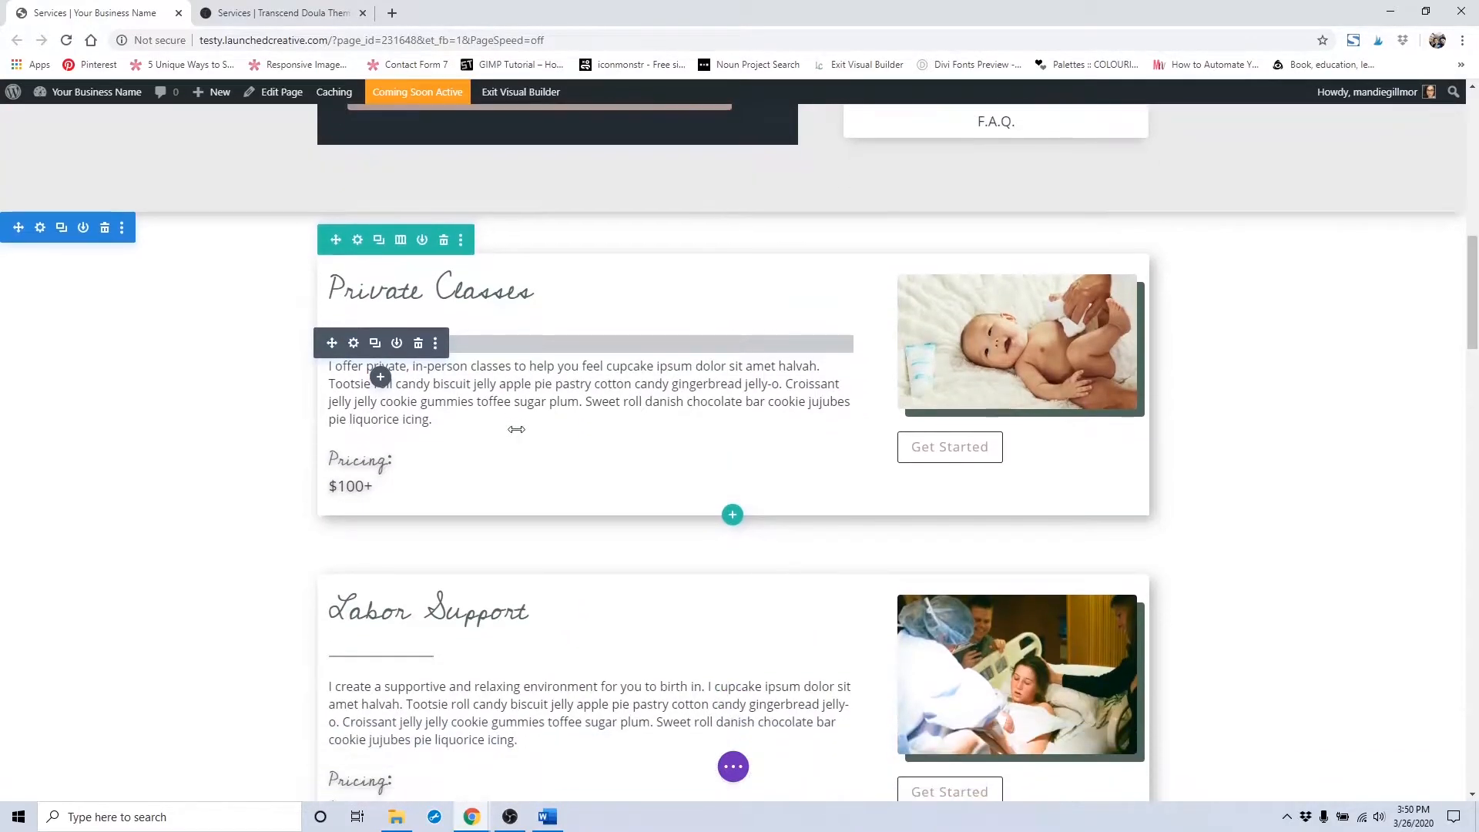
scroll(523, 493, "up", 3)
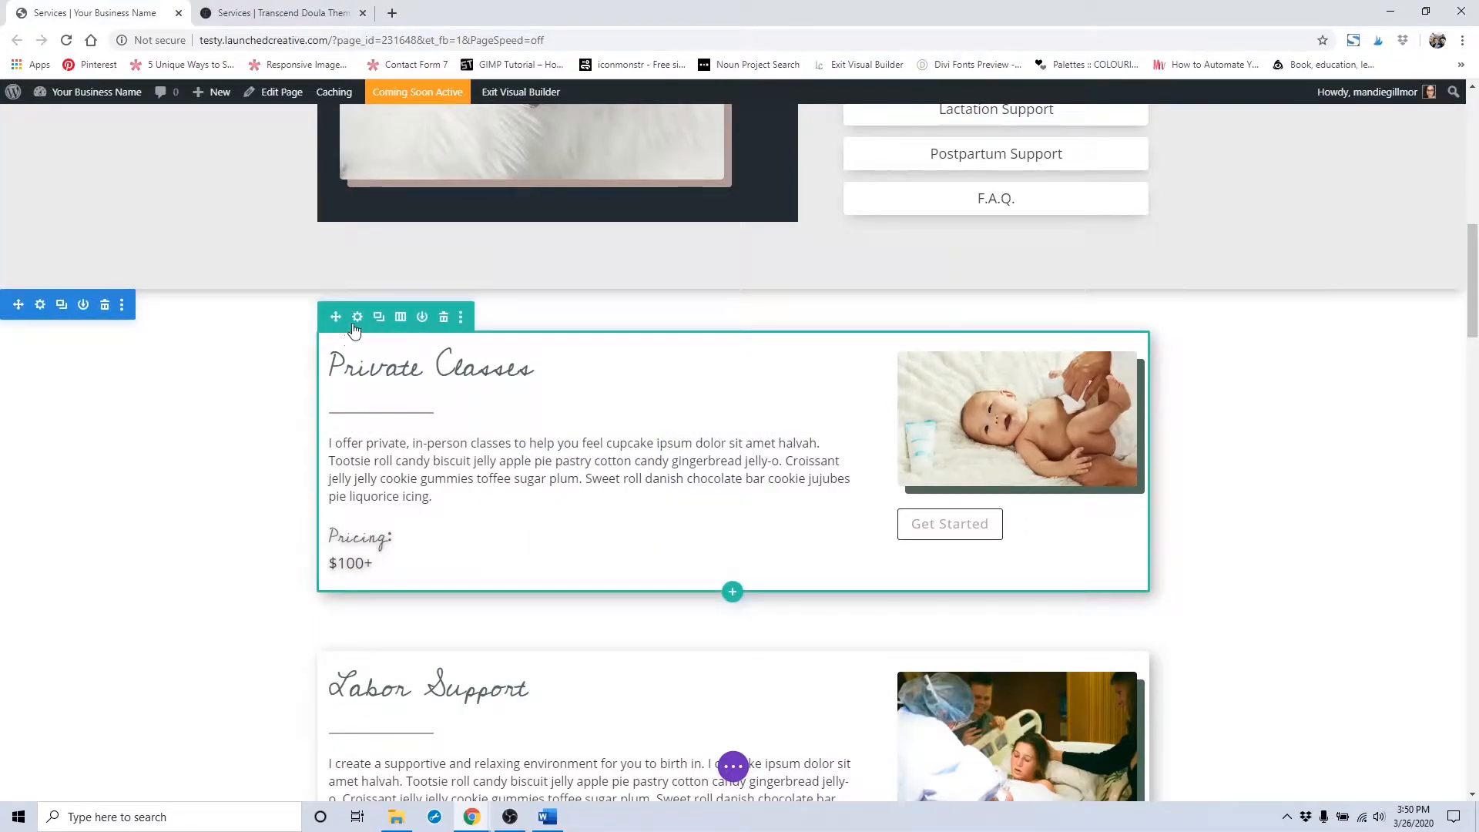
left_click(443, 318)
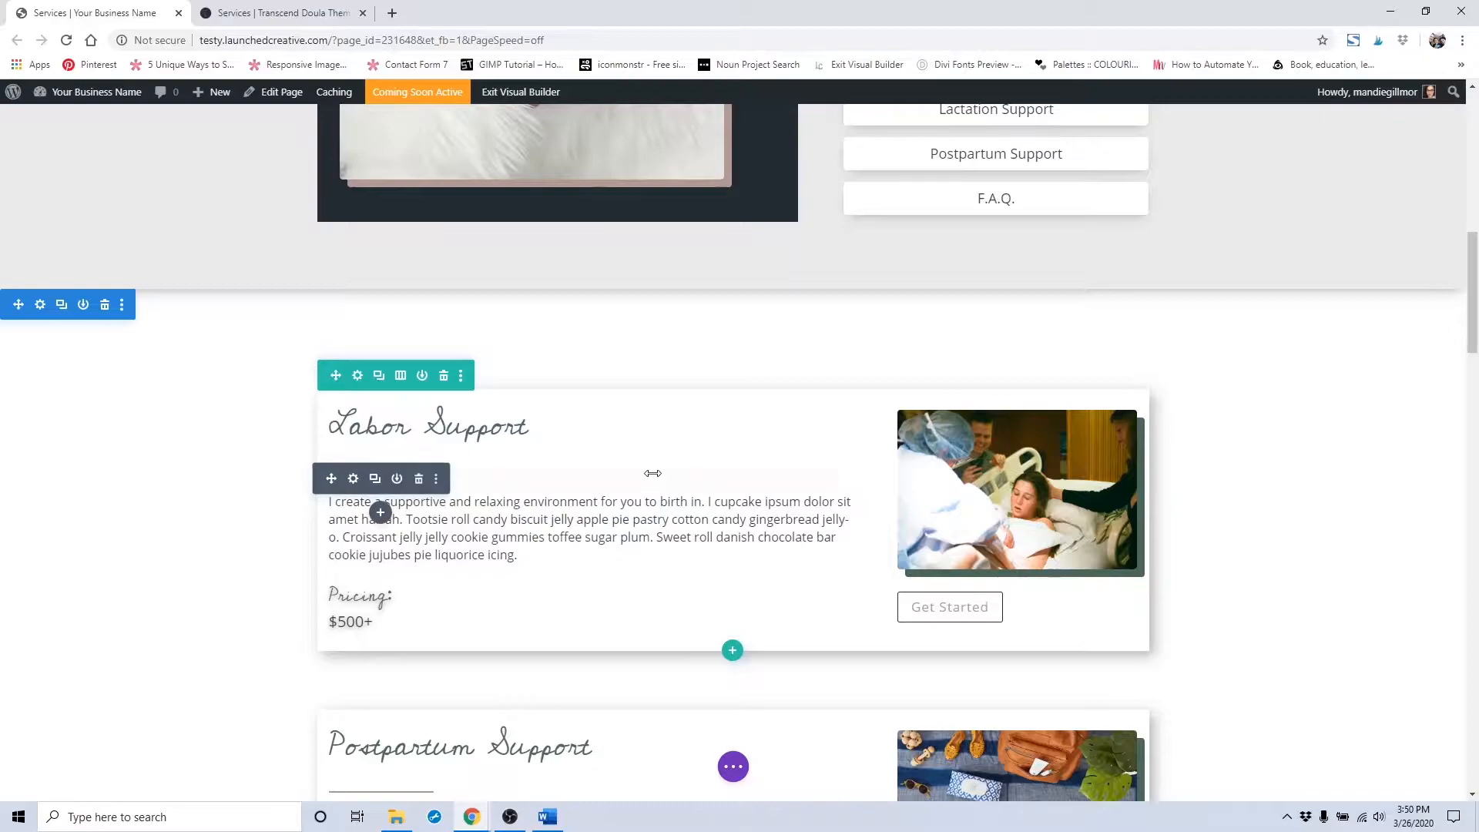
key("ctrl+z")
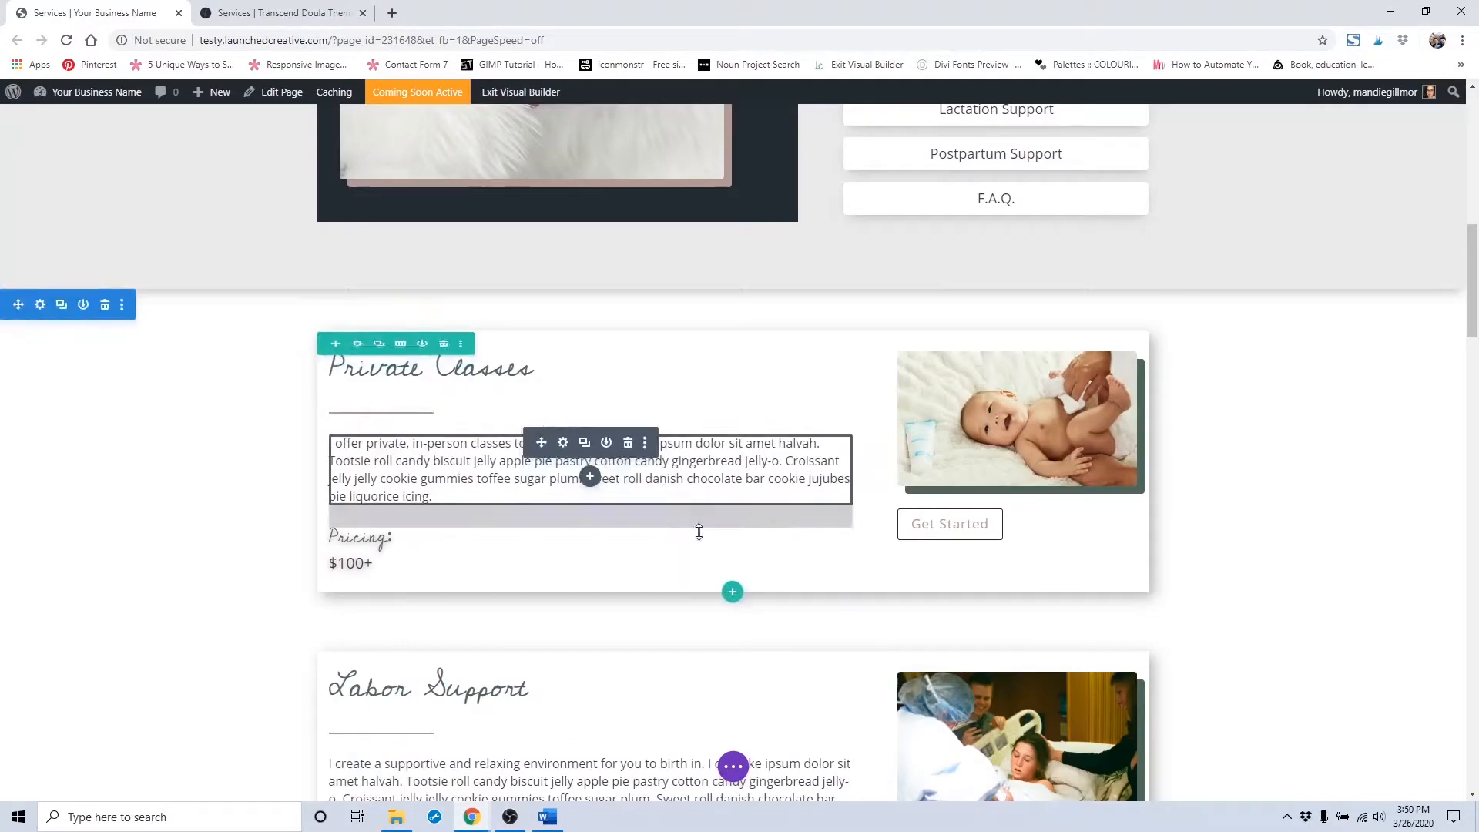
Step: Restore the page to the Loaded Page state in the editing history and save that choice
left_click(735, 768)
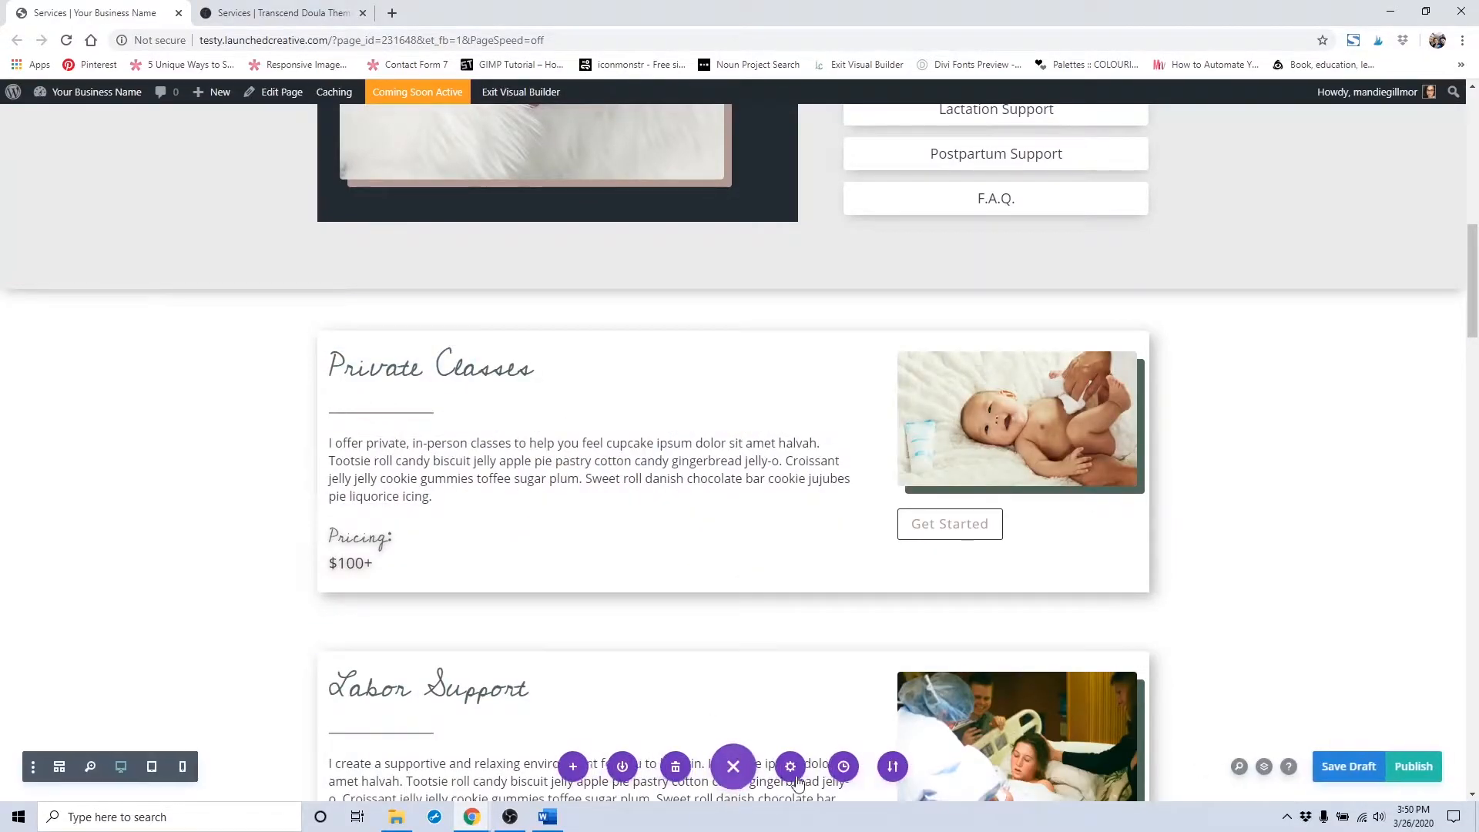
left_click(839, 767)
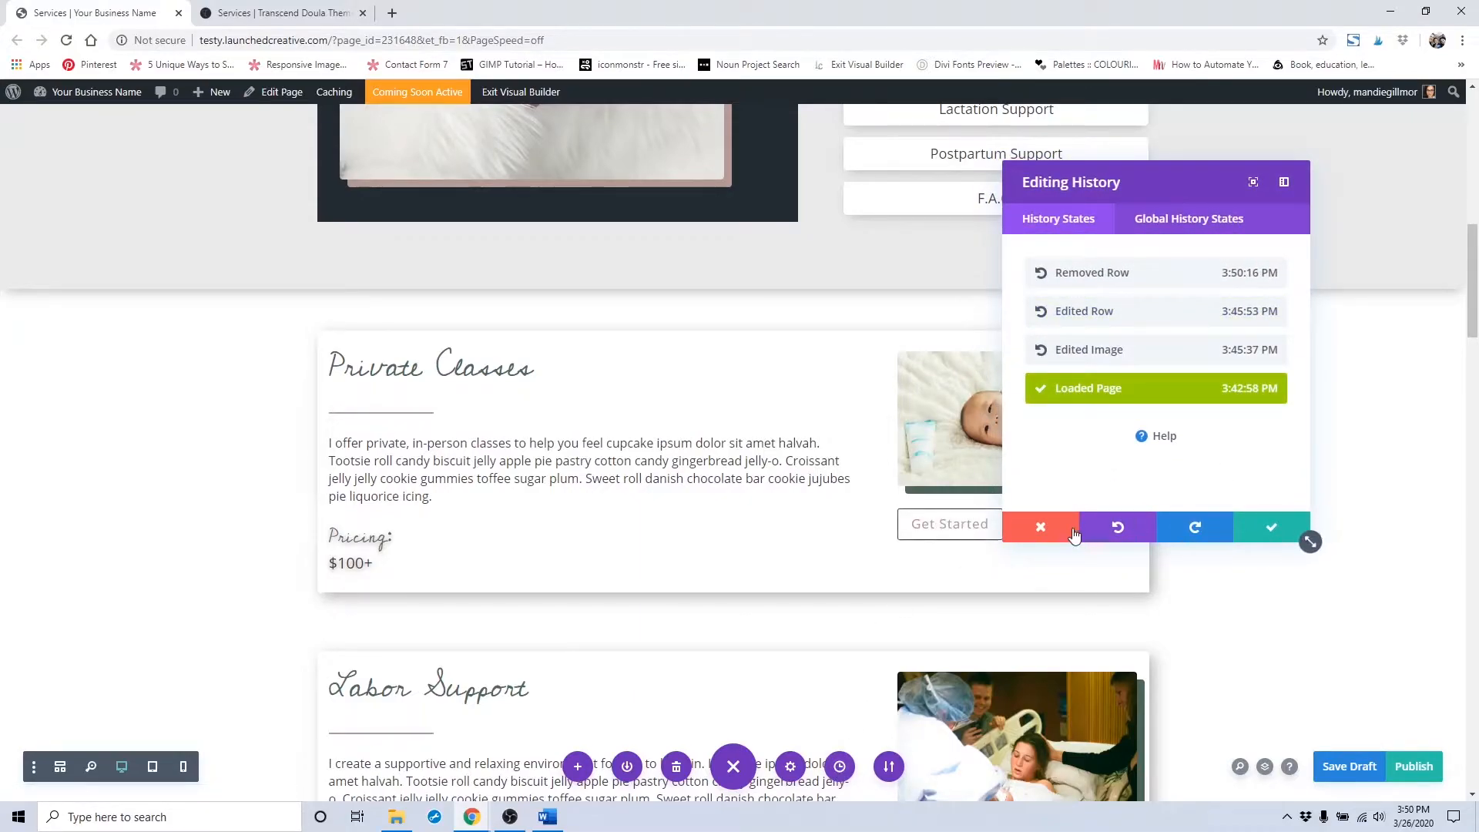
left_click(1293, 534)
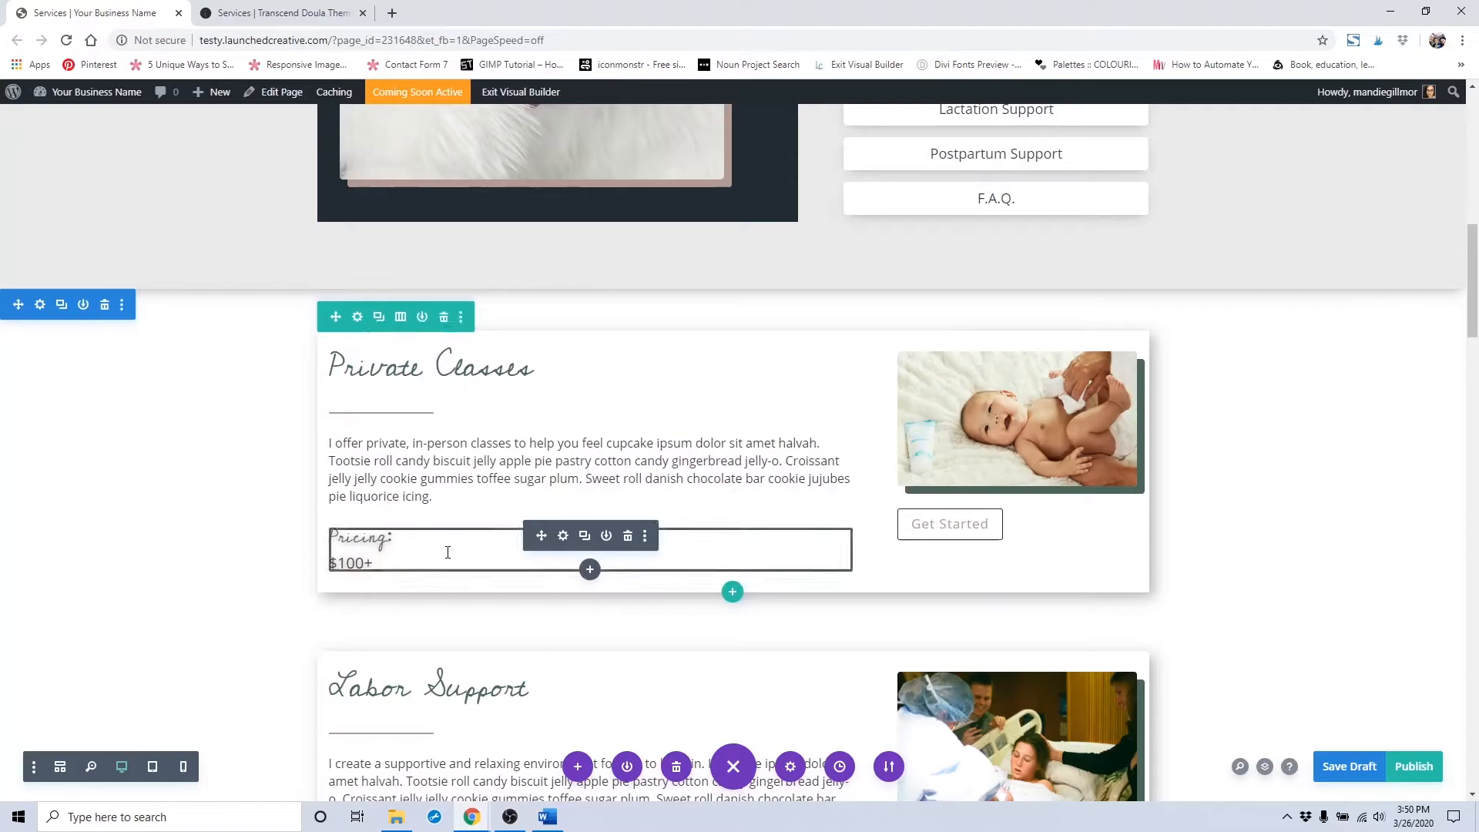
Step: Examine the heading text color, size, spacing and line height settings of the Private Classes title, and close them without changes
scroll(531, 493, "down", 1)
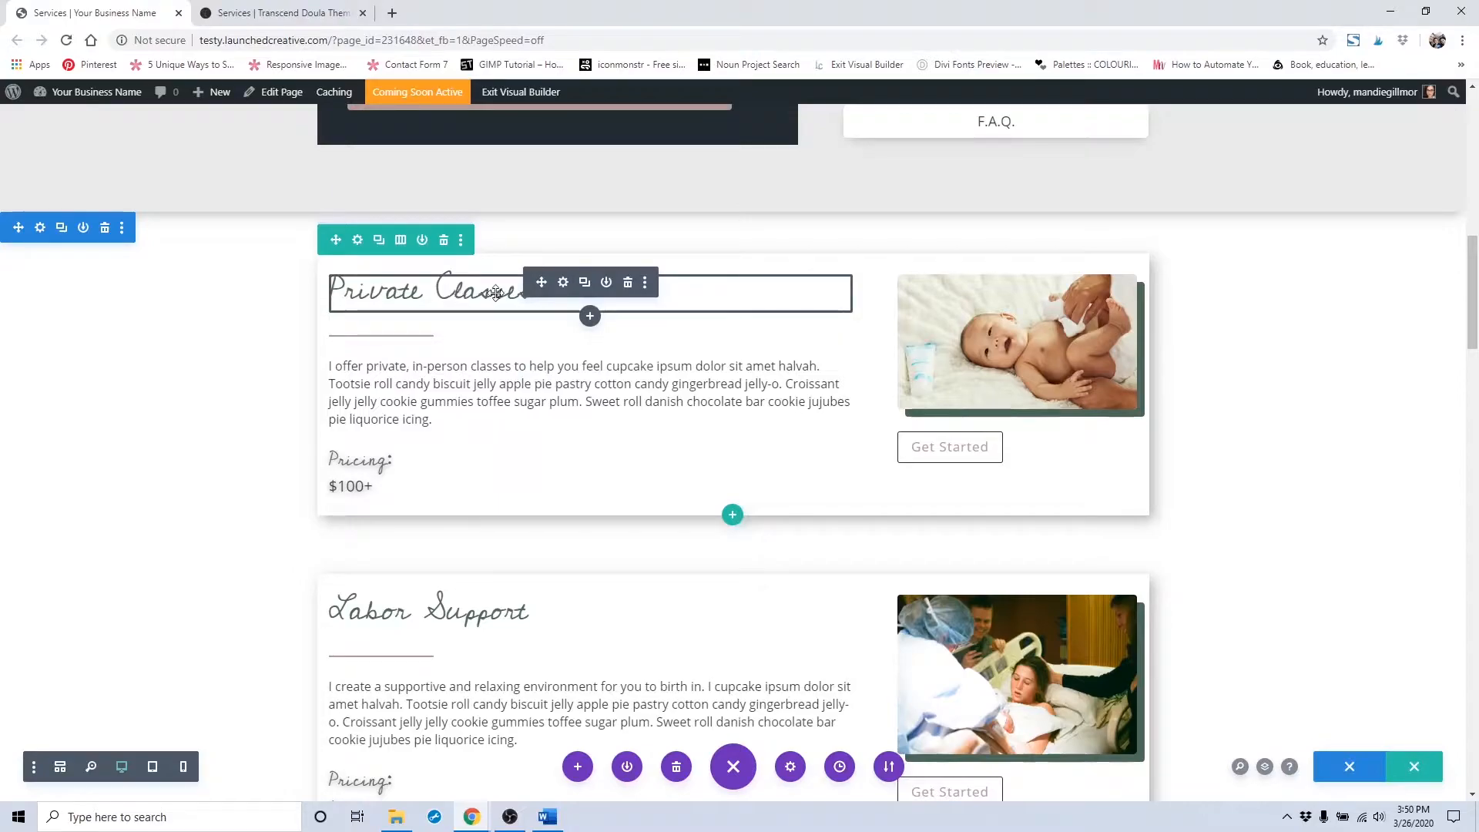
left_click(565, 284)
scroll(1116, 314, "down", 3)
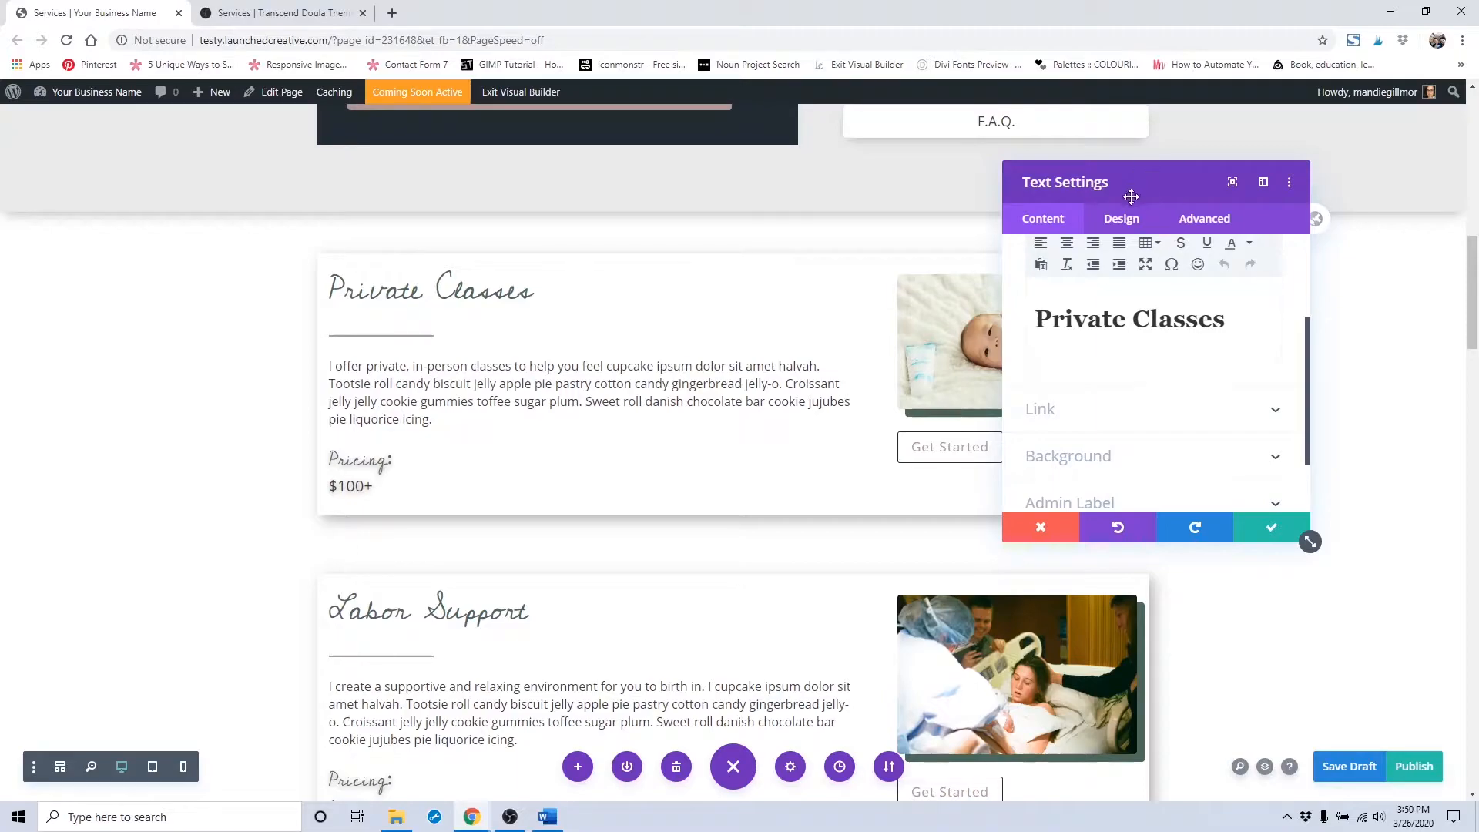
left_click(1131, 221)
left_click(1099, 349)
scroll(1099, 347, "down", 3)
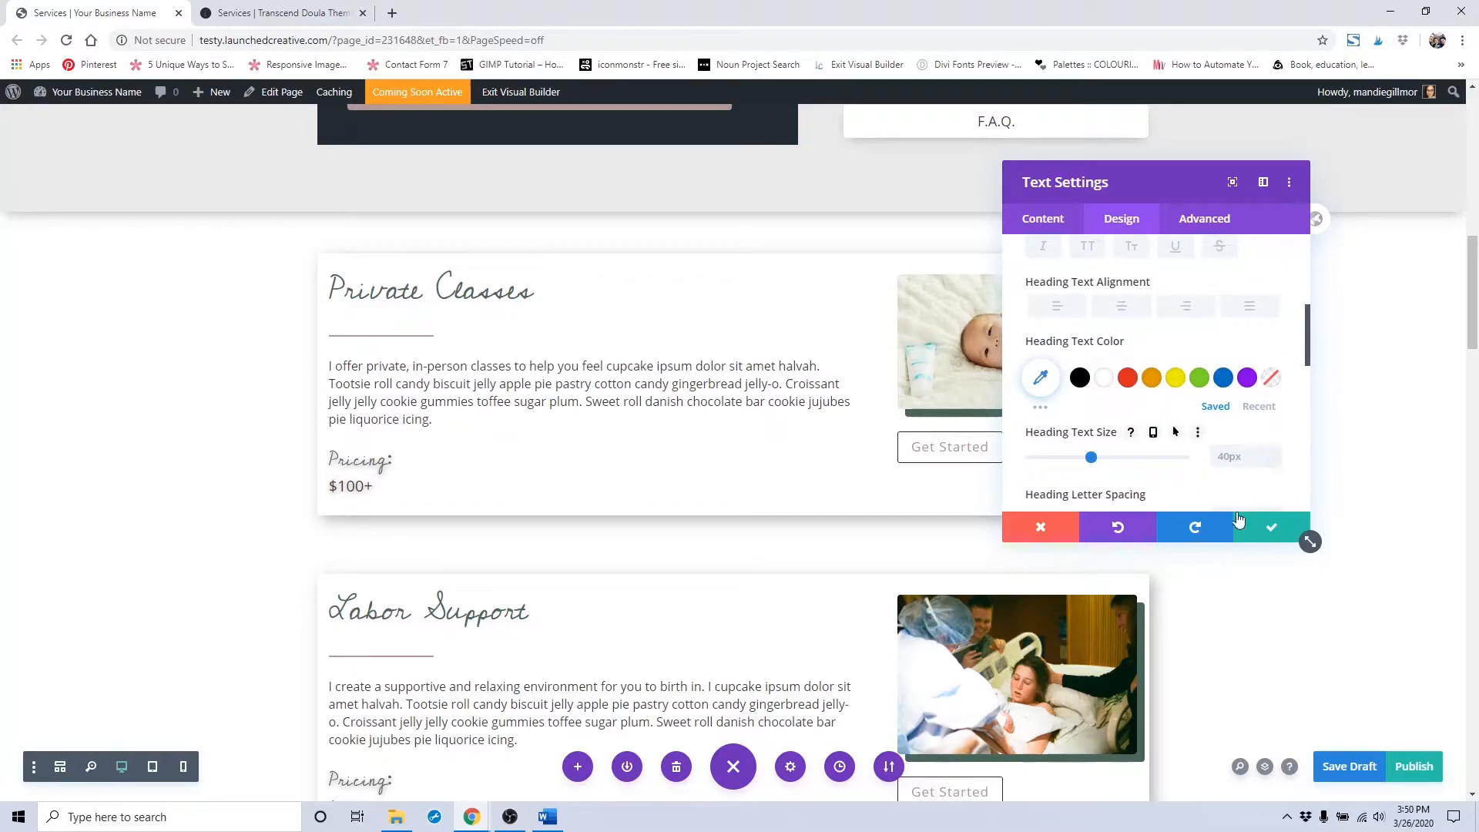
scroll(1068, 477, "down", 3)
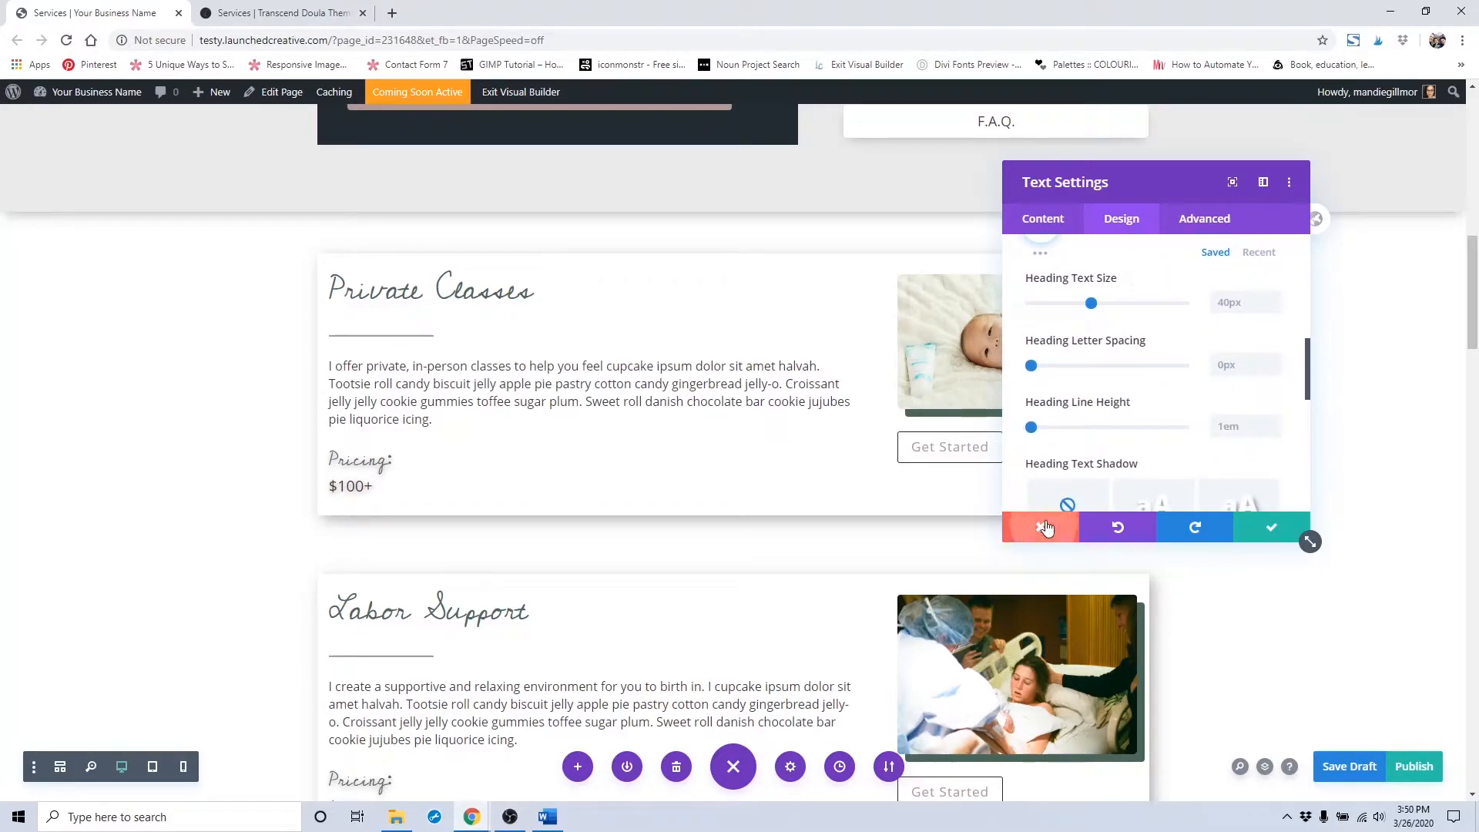
left_click(1046, 527)
Step: Examine the line color, style and position settings of the divider under the Private Classes title
mouse_move(377, 345)
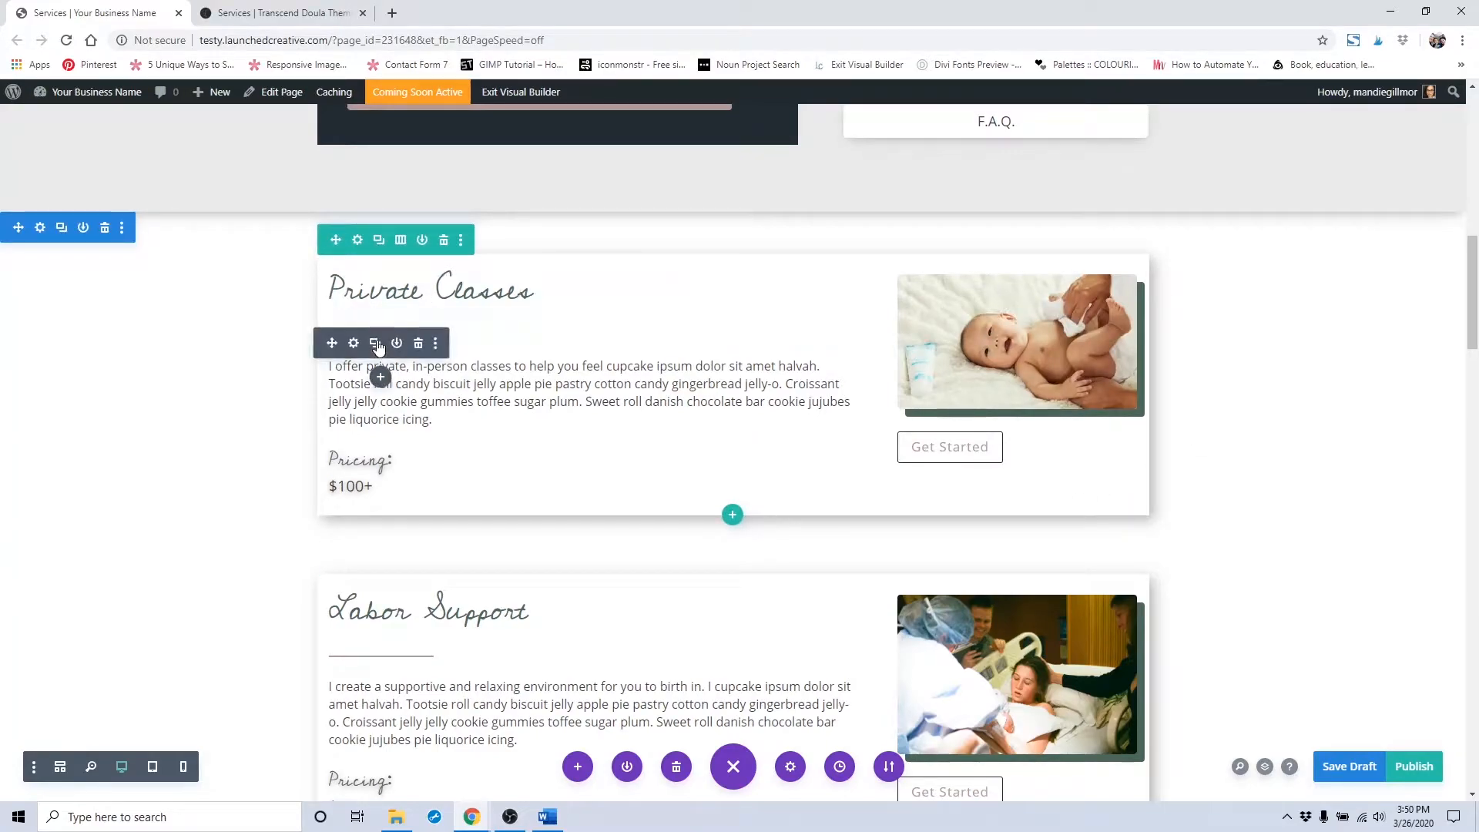
left_click(354, 343)
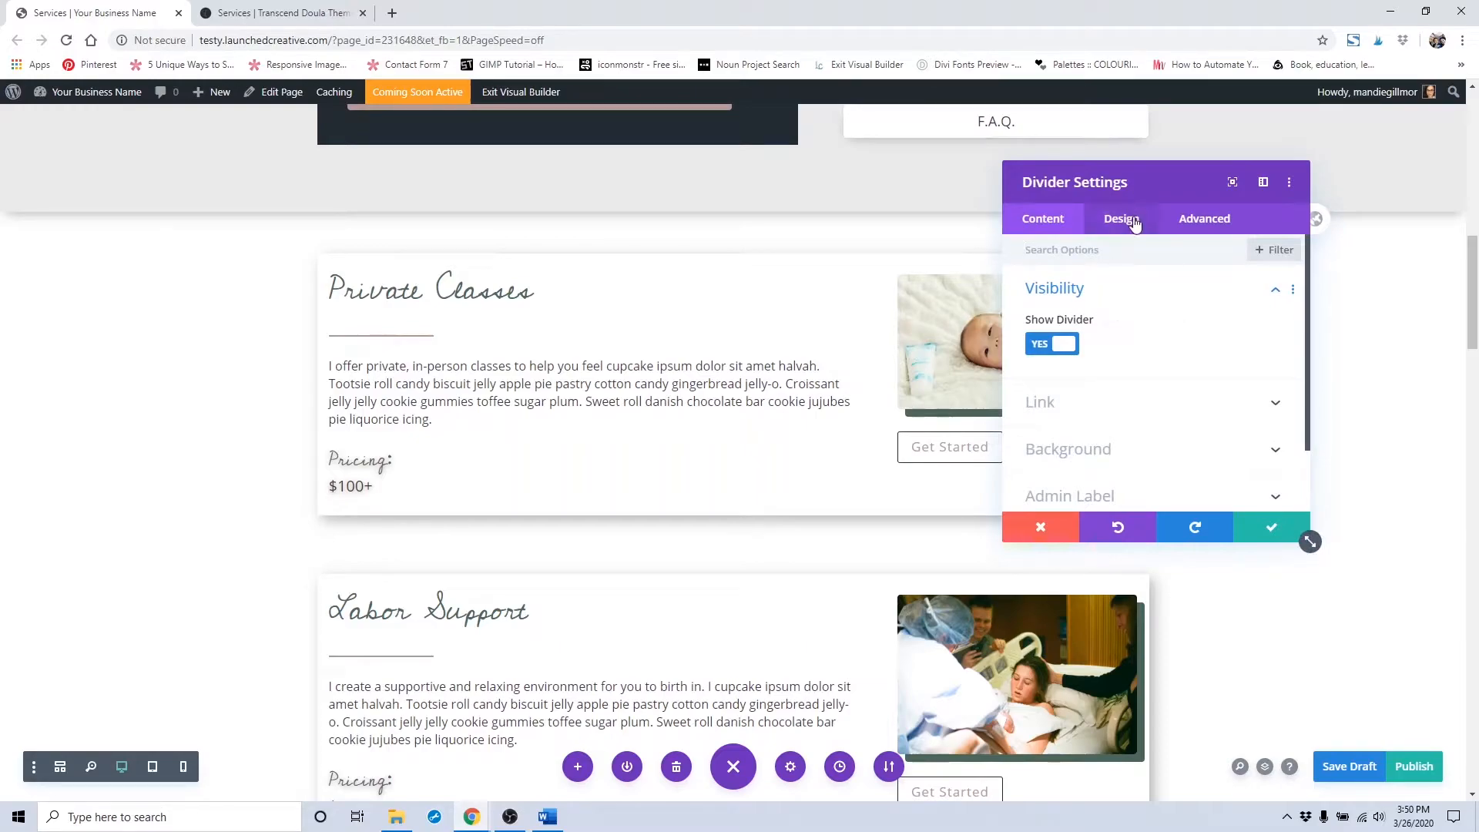
left_click(1132, 221)
left_click(1087, 294)
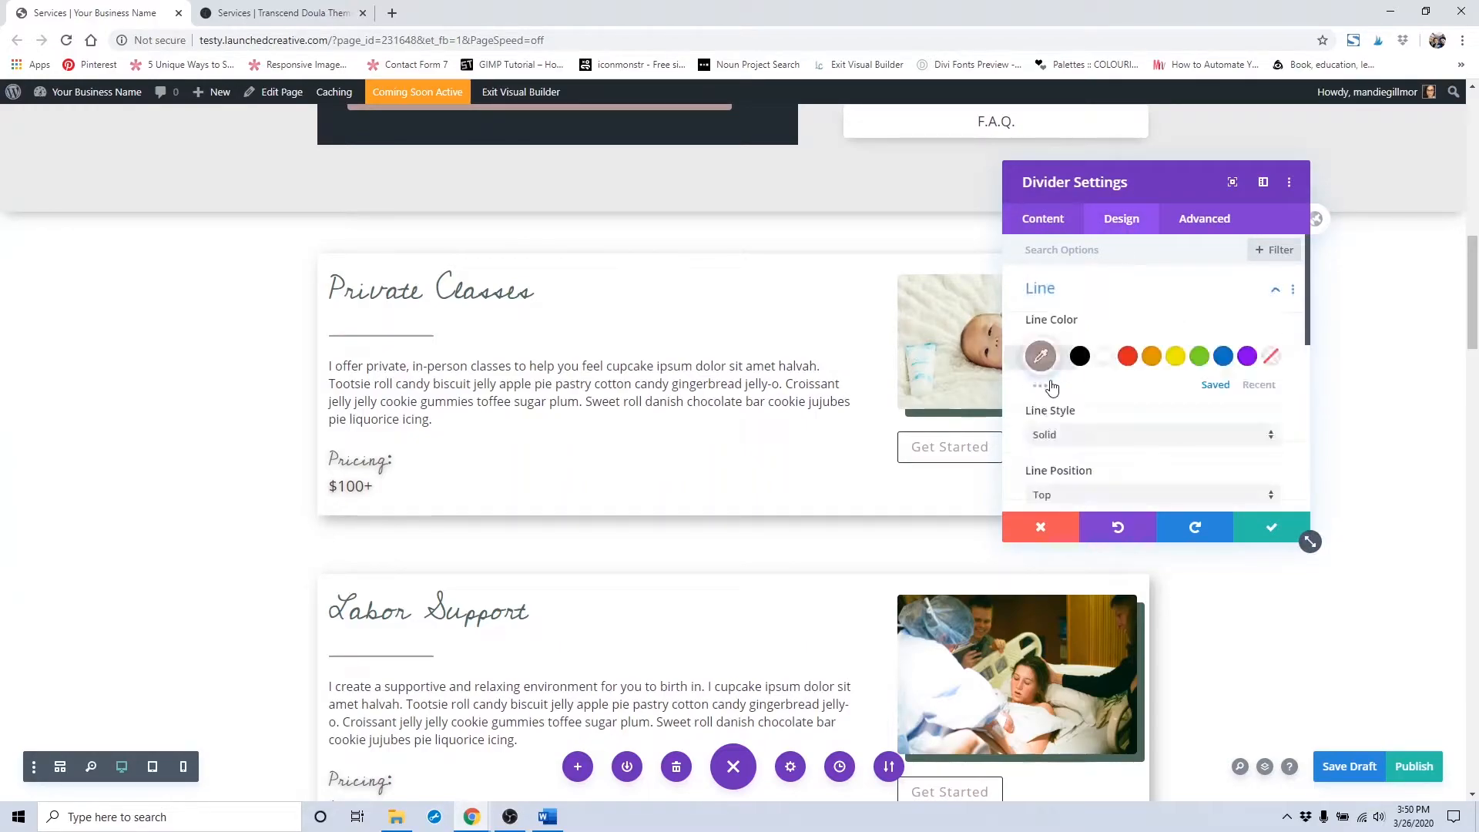
left_click(1036, 529)
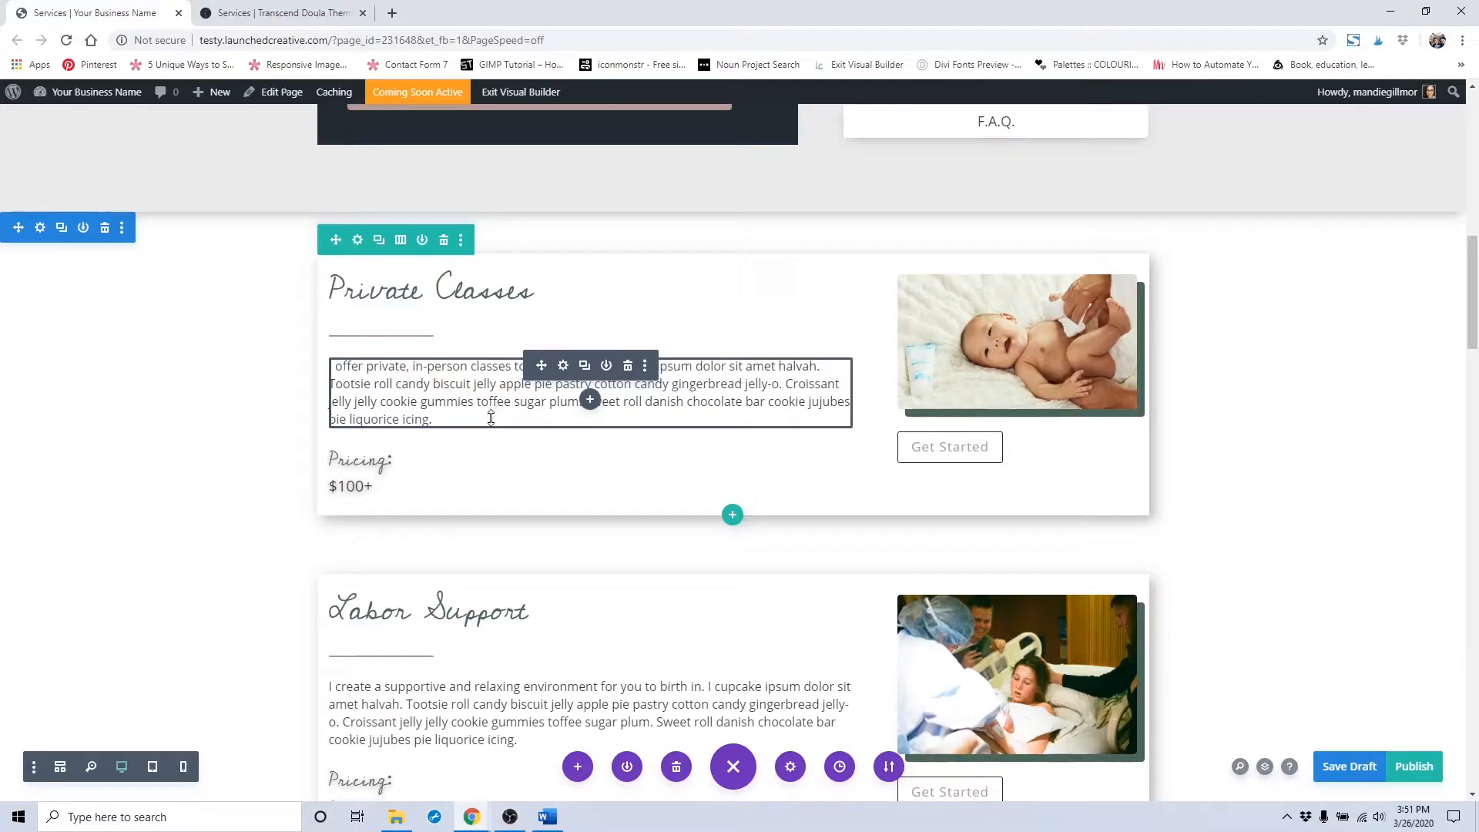
Step: Examine the content and the text color, size and spacing settings of the Private Classes description paragraph
double_click(466, 402)
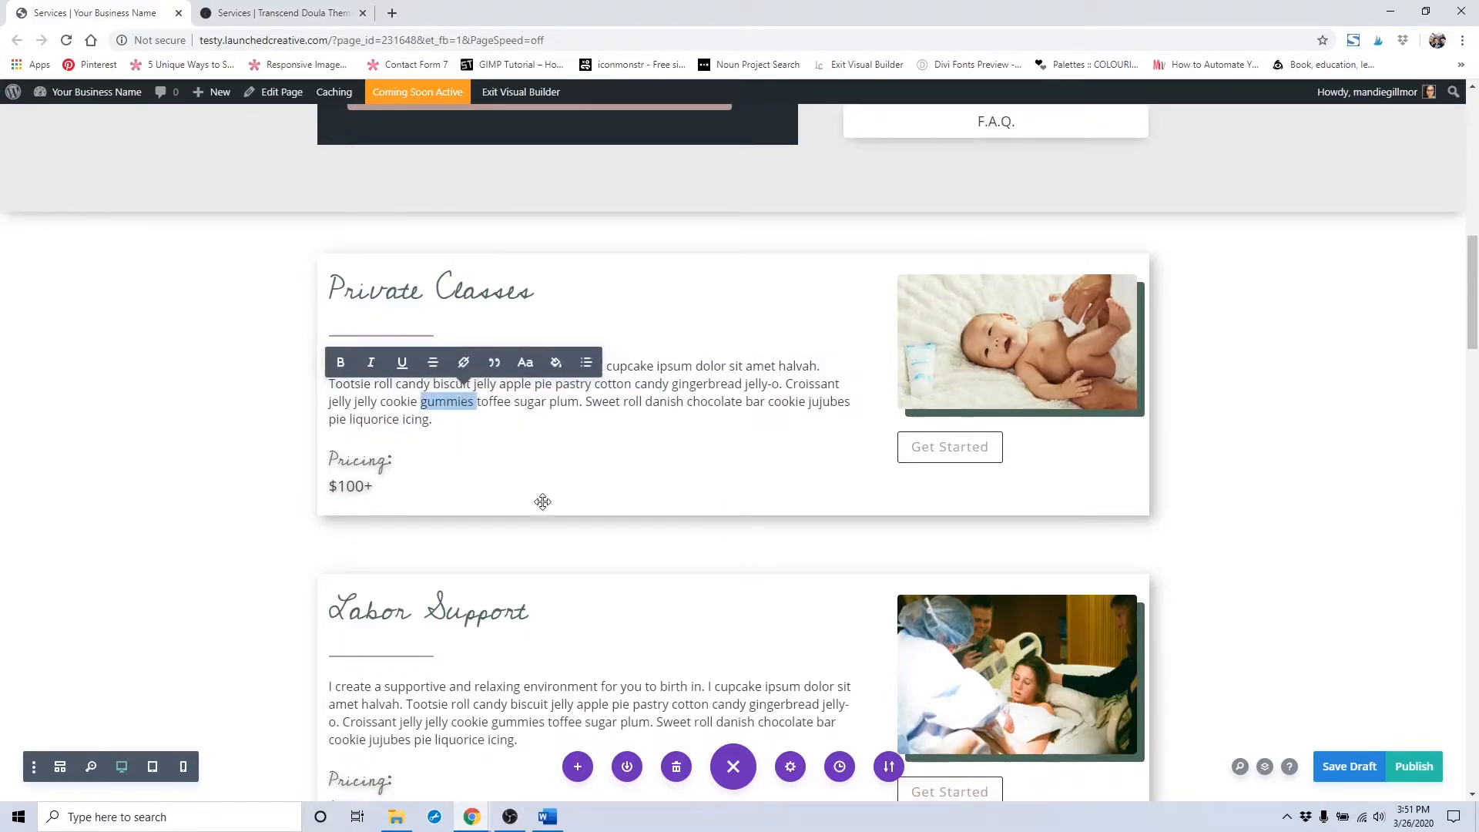
left_click(281, 456)
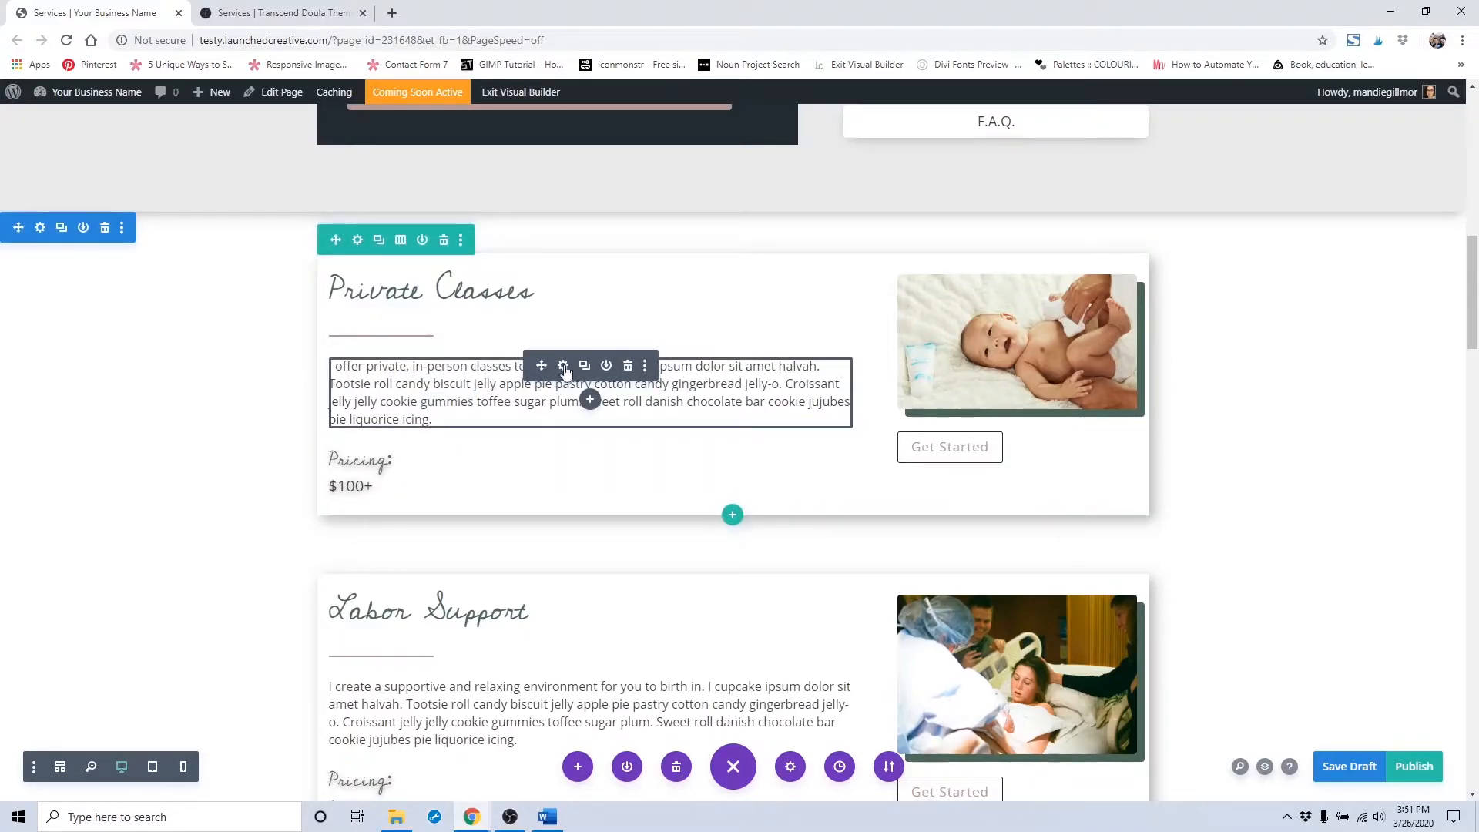
left_click(563, 365)
scroll(1142, 358, "down", 3)
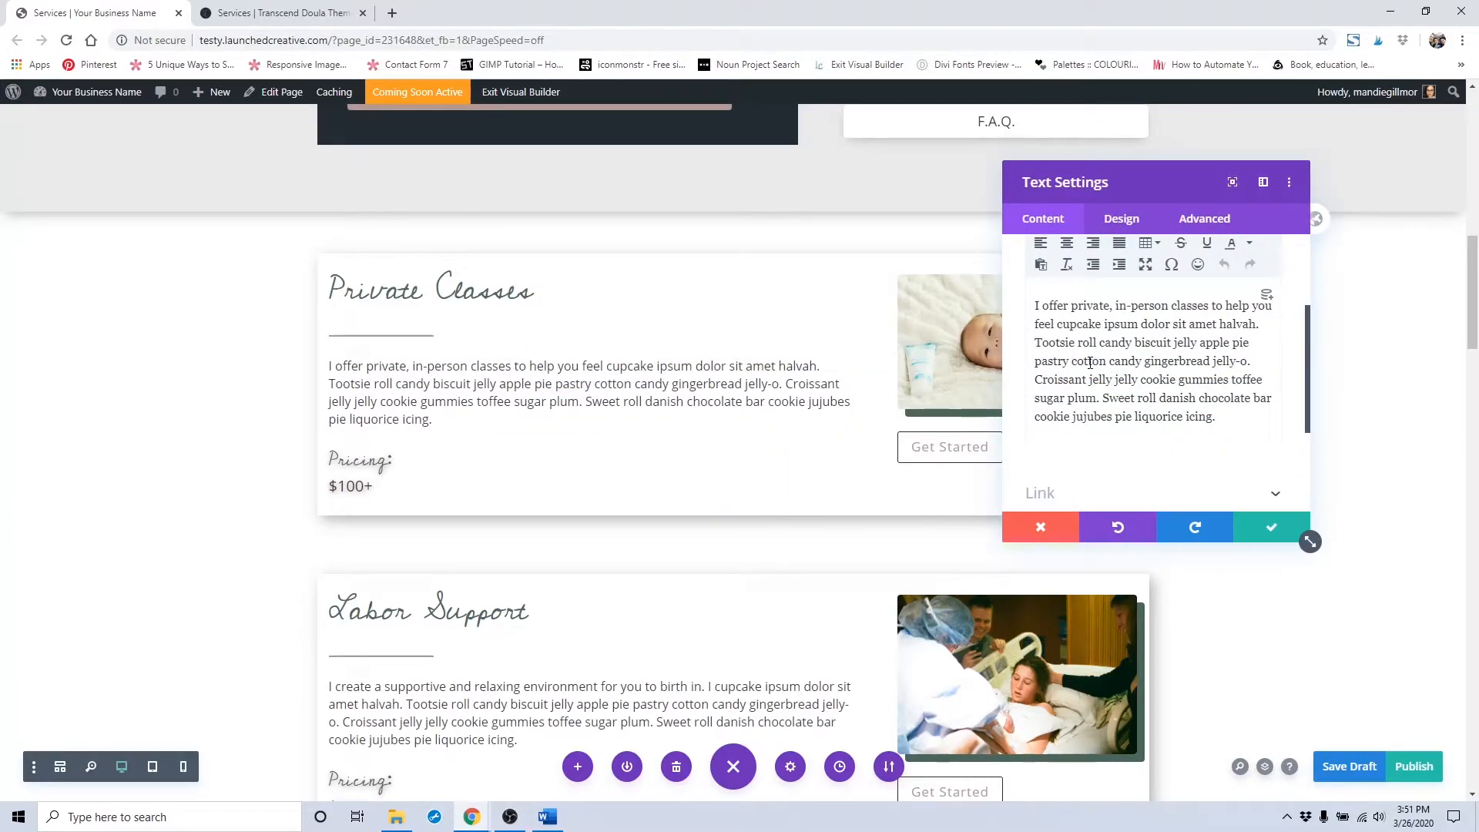
left_click(1114, 228)
left_click(1110, 288)
scroll(1113, 308, "down", 3)
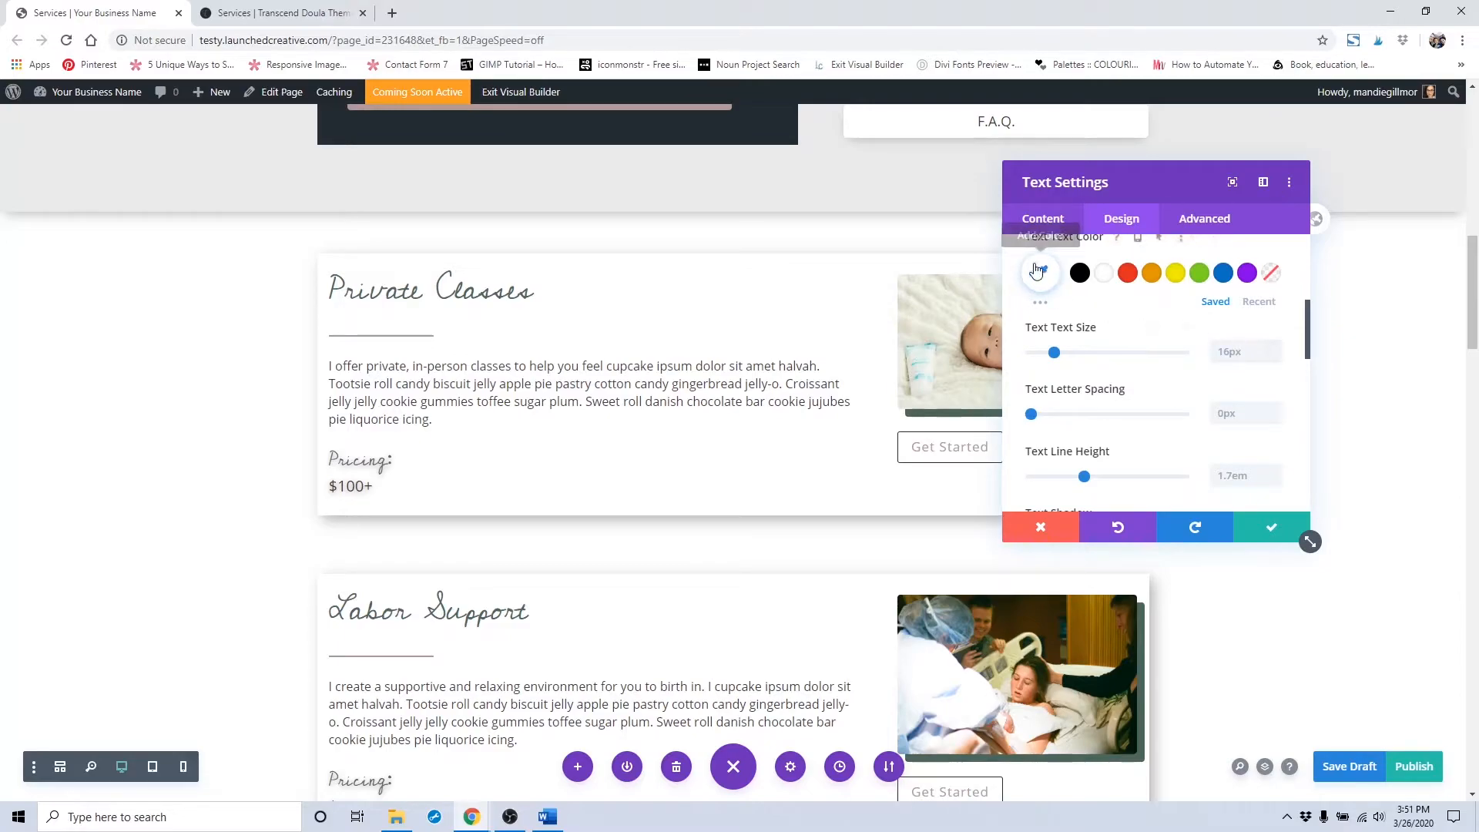
scroll(1254, 362, "down", 2)
scroll(1254, 362, "up", 2)
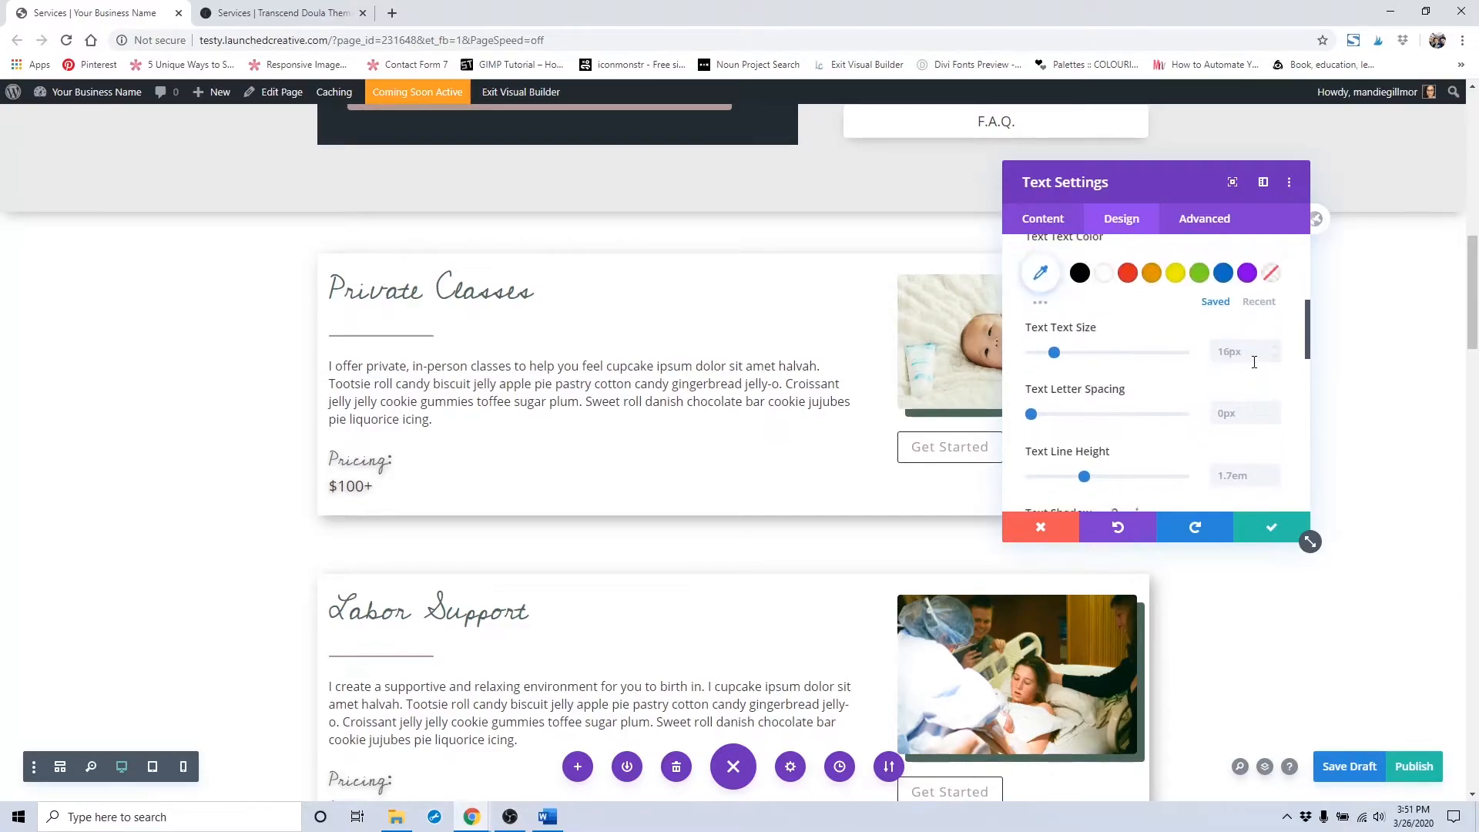
left_click(1045, 531)
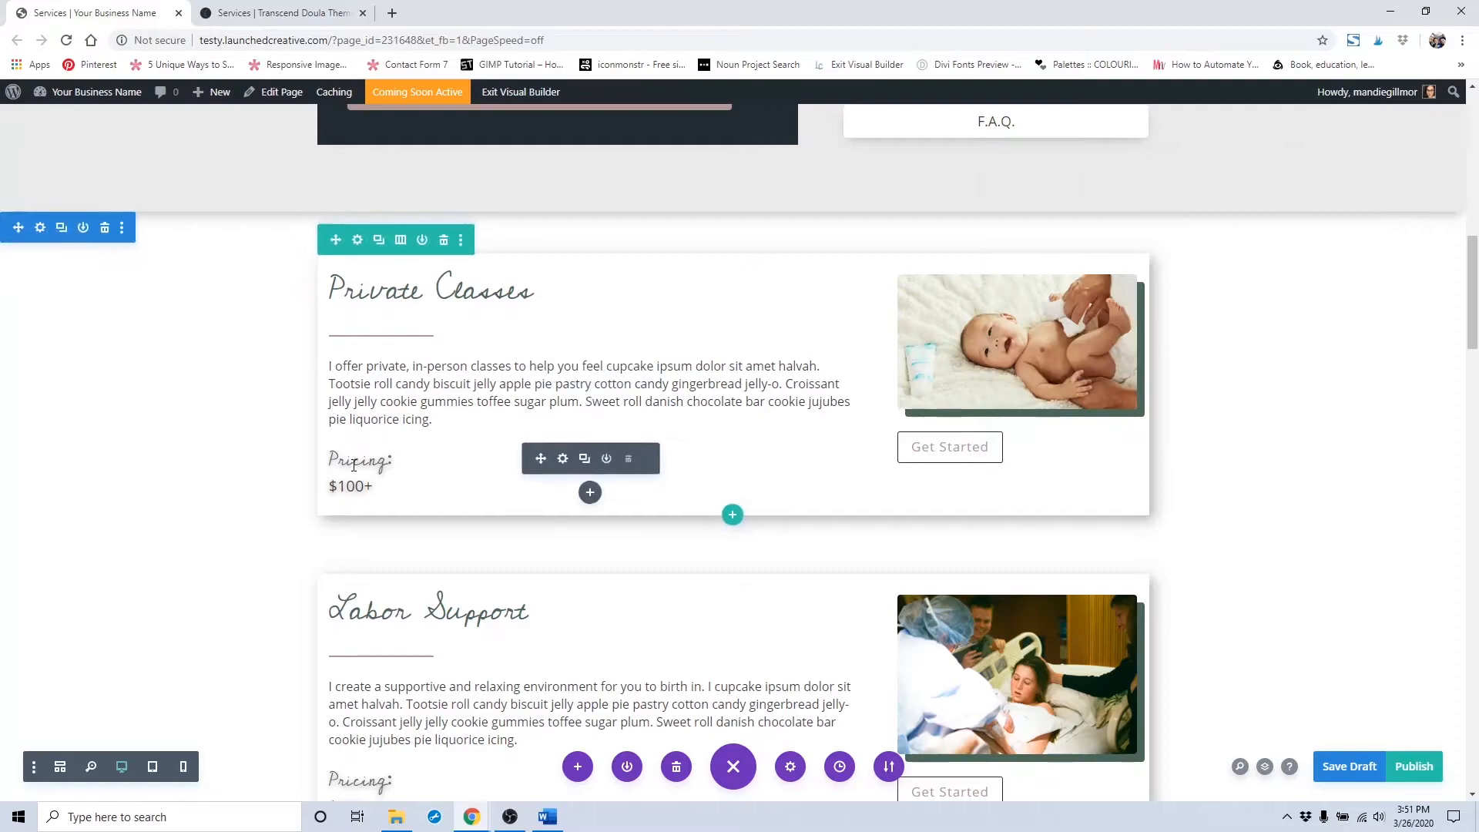
Step: Examine the Heading 3 font, color, size and shadow settings of the Pricing text in the Private Classes row
left_click(563, 460)
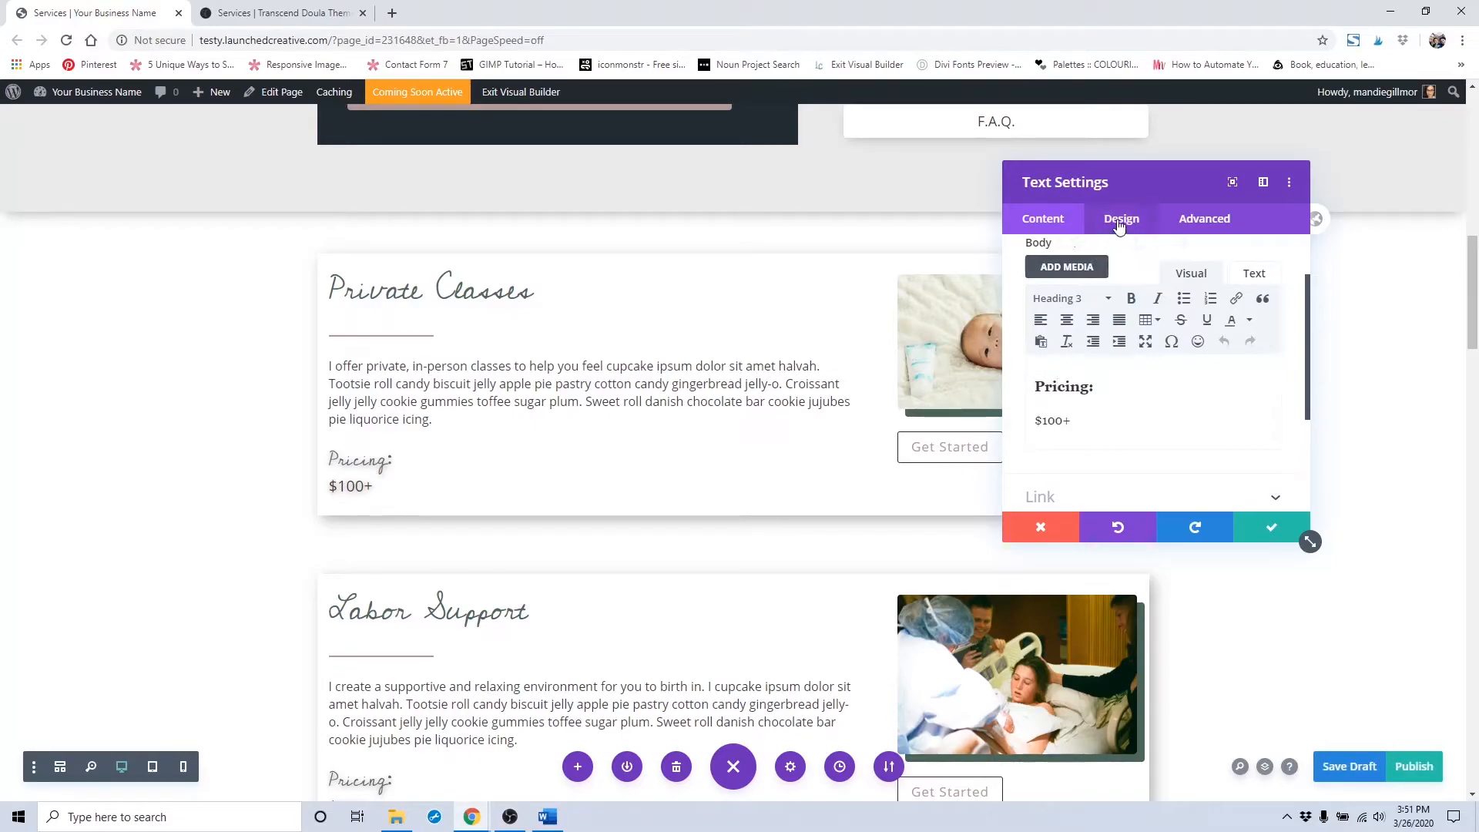
left_click(1118, 222)
left_click(1099, 341)
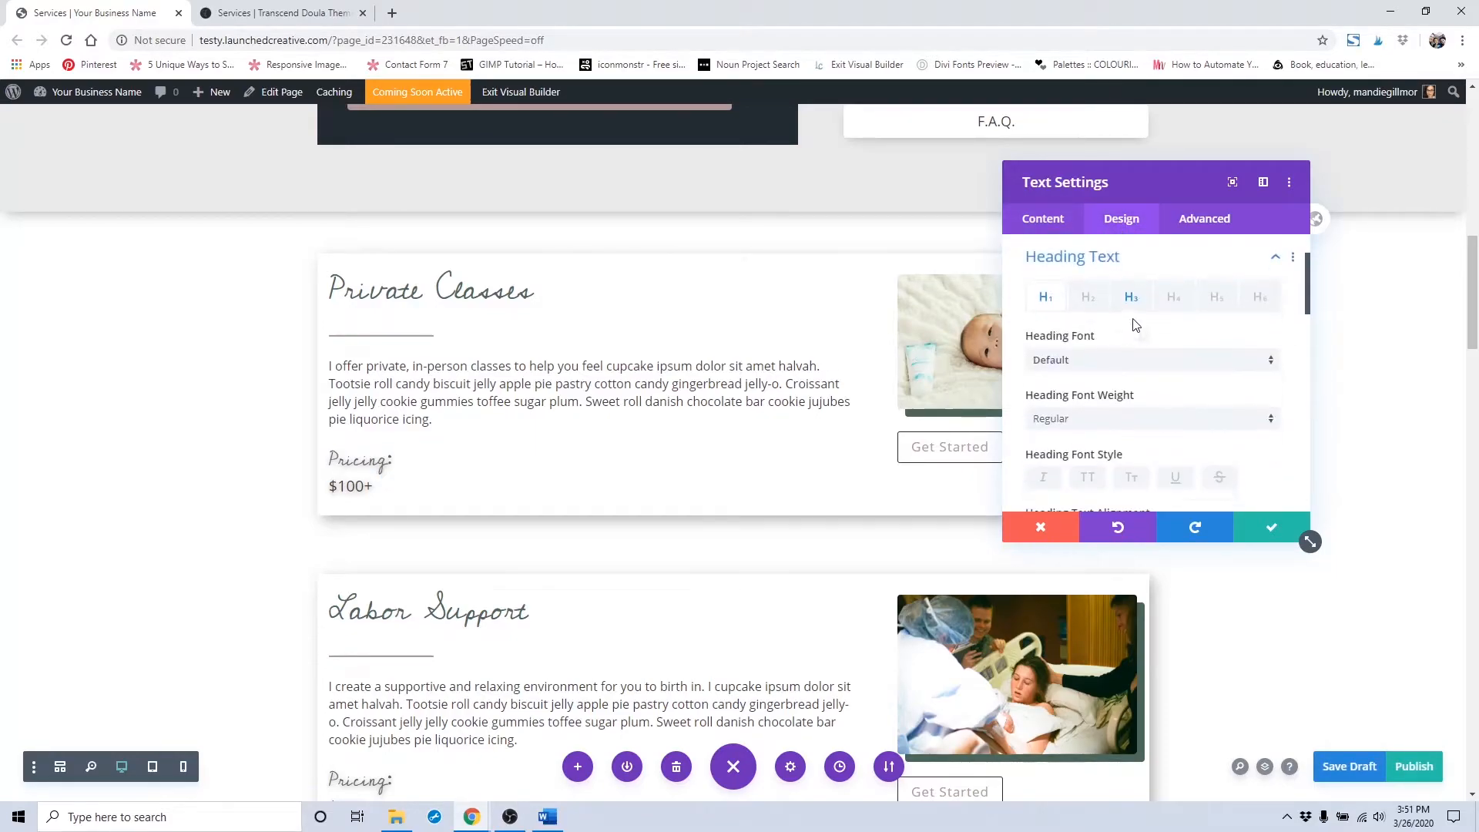
left_click(1132, 302)
scroll(1132, 346, "down", 3)
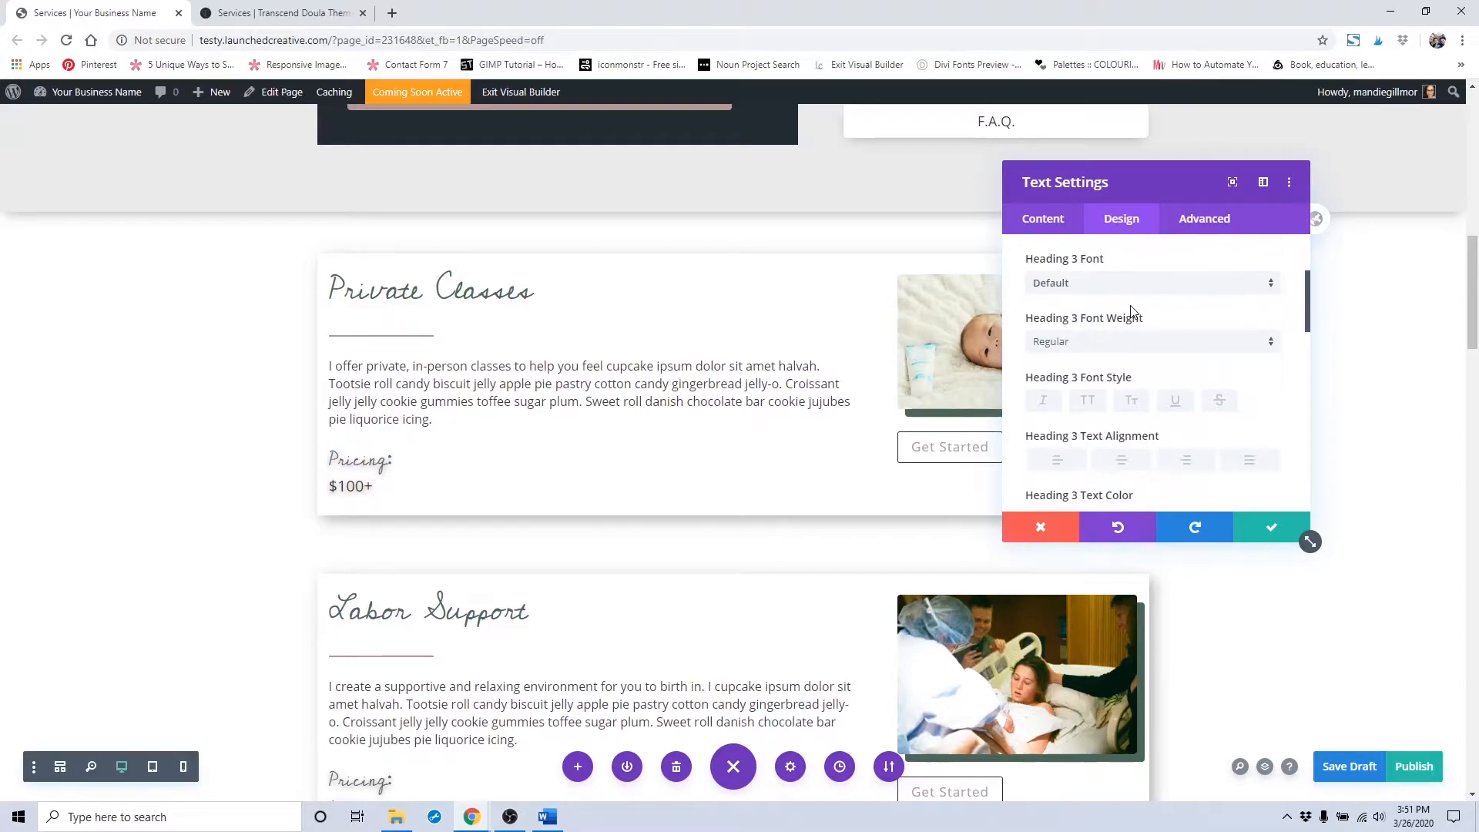
scroll(1178, 462, "down", 4)
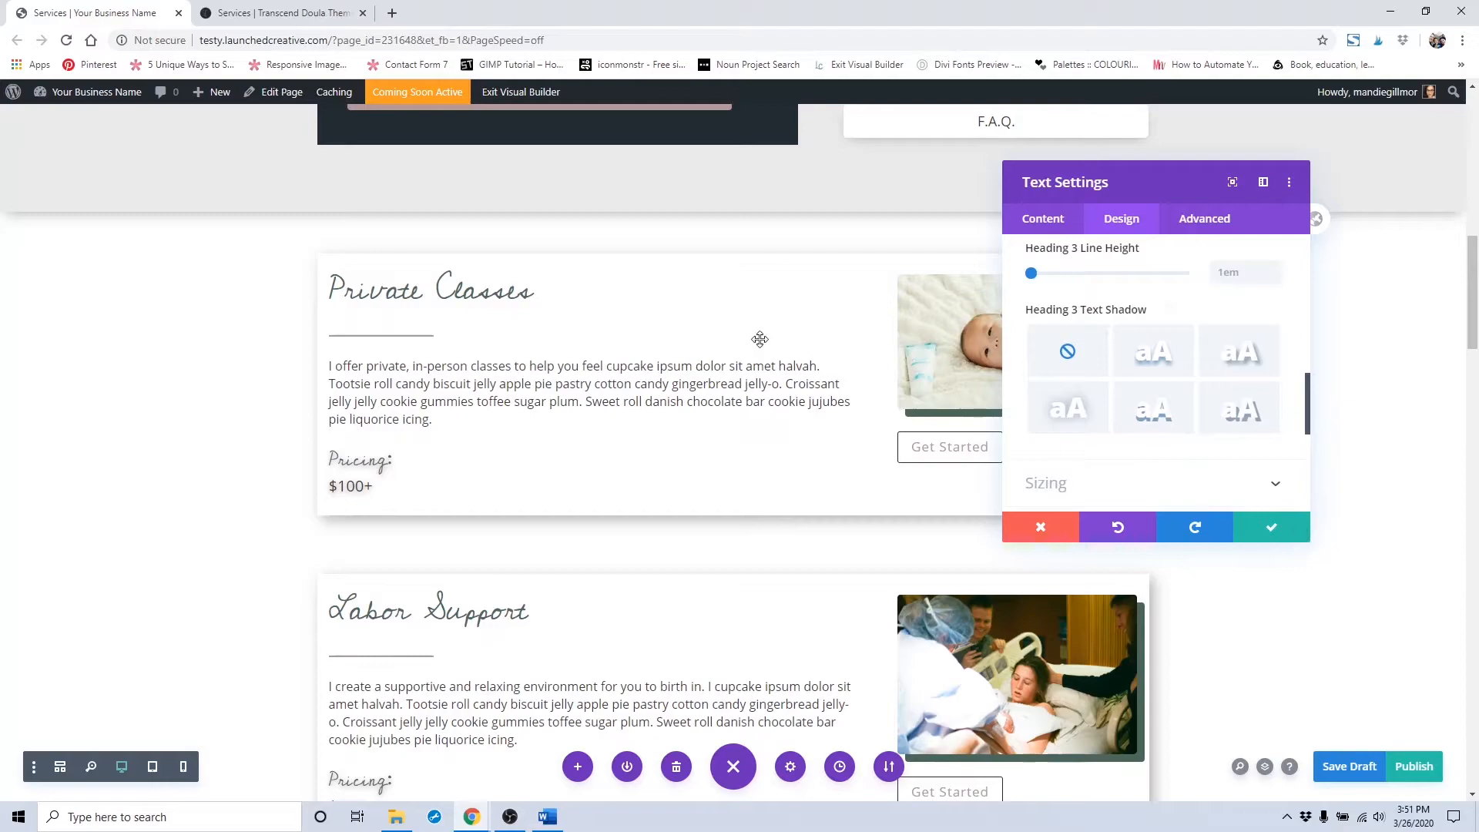
scroll(1071, 366, "up", 4)
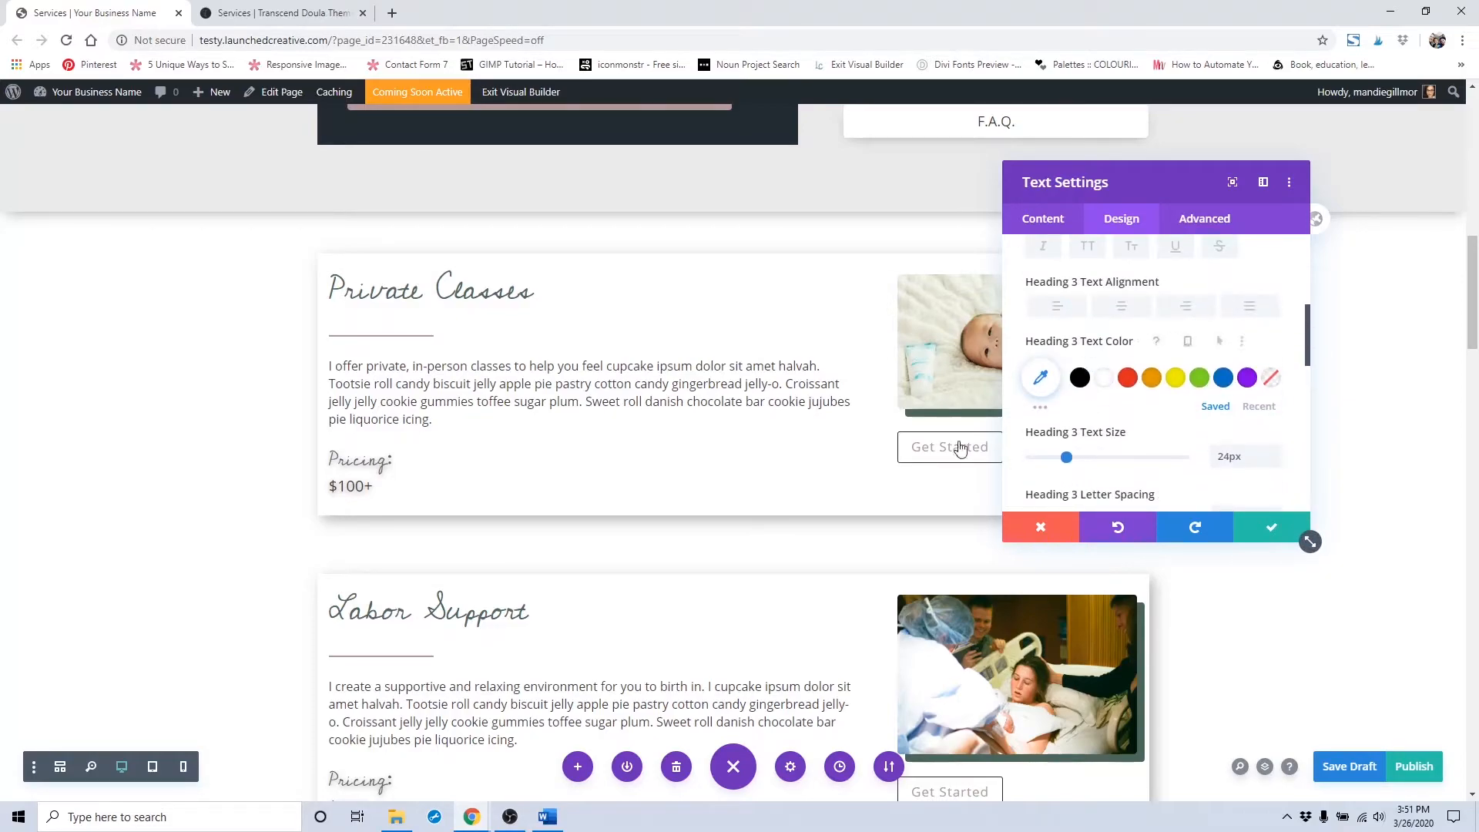
scroll(901, 364, "up", 2)
scroll(1075, 329, "up", 5)
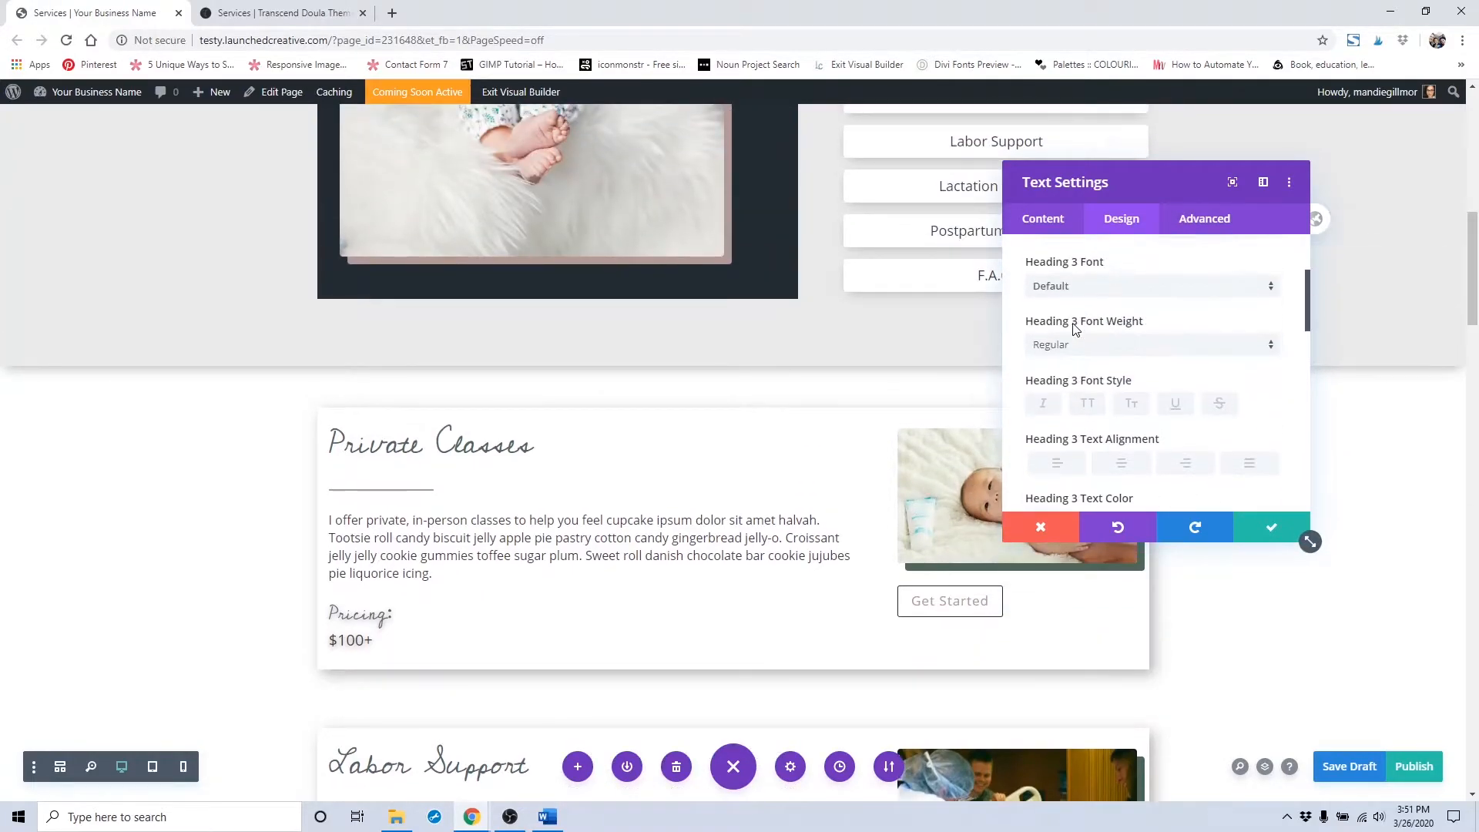
Step: Try smaller and larger body text sizes for the Private Classes price, and discard the settings changes
scroll(1126, 372, "down", 3)
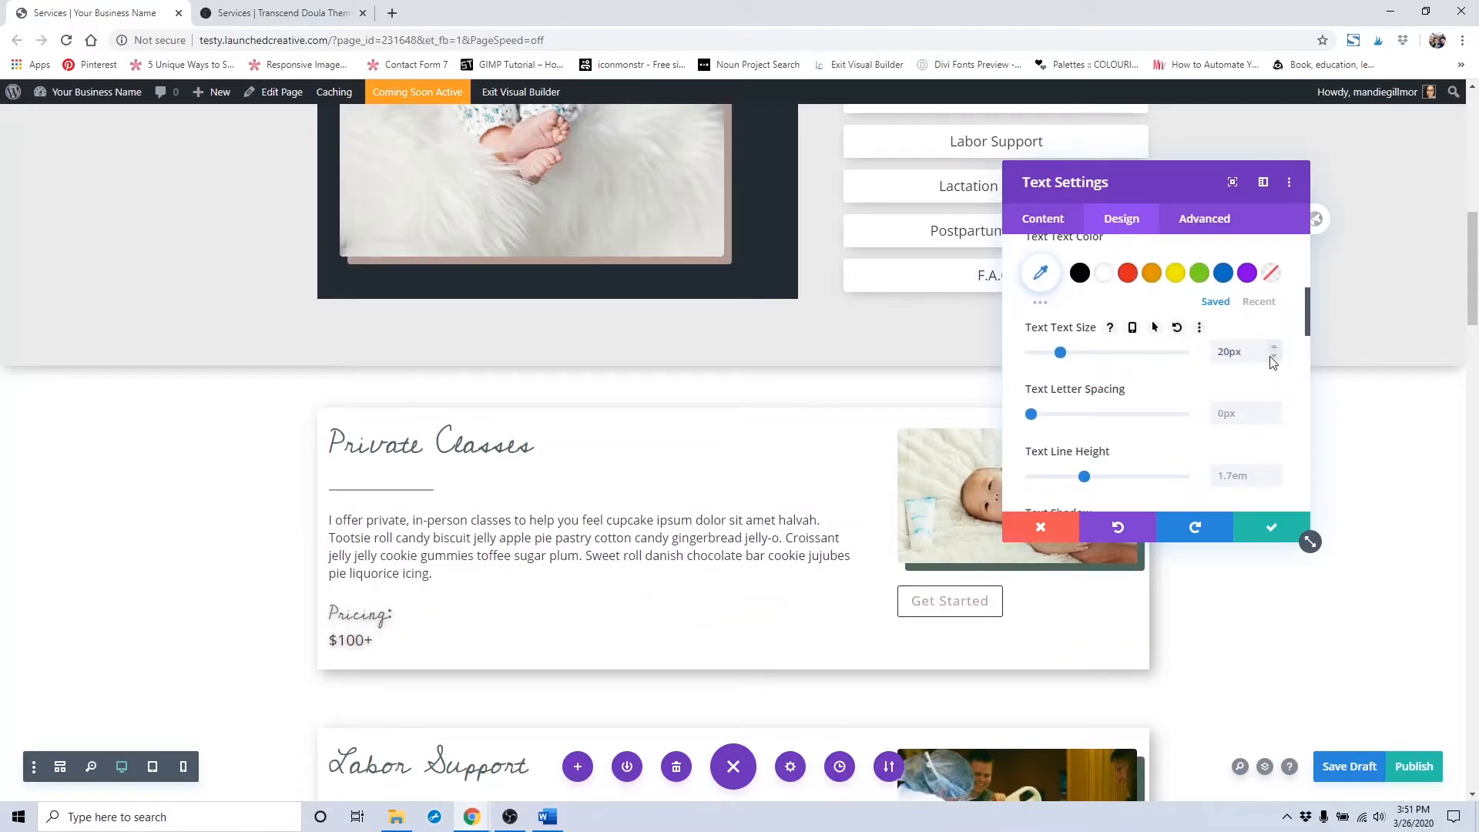
left_click(1274, 358)
left_click(1274, 358)
left_click(1274, 358)
left_click(1274, 358)
left_click(1272, 348)
left_click(1272, 349)
left_click(1272, 349)
left_click(1273, 348)
left_click(1273, 348)
left_click(1274, 358)
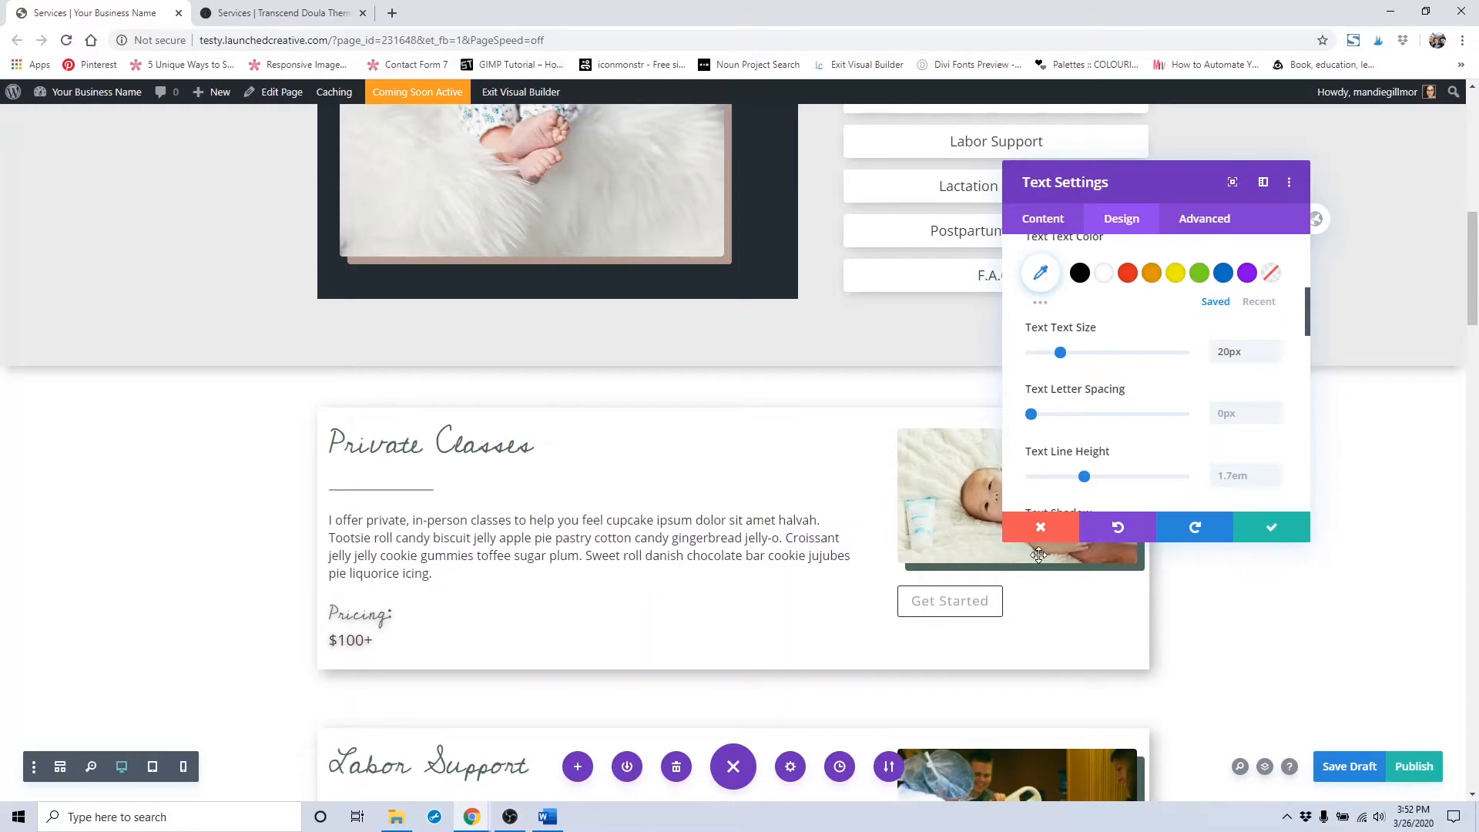
left_click(1042, 529)
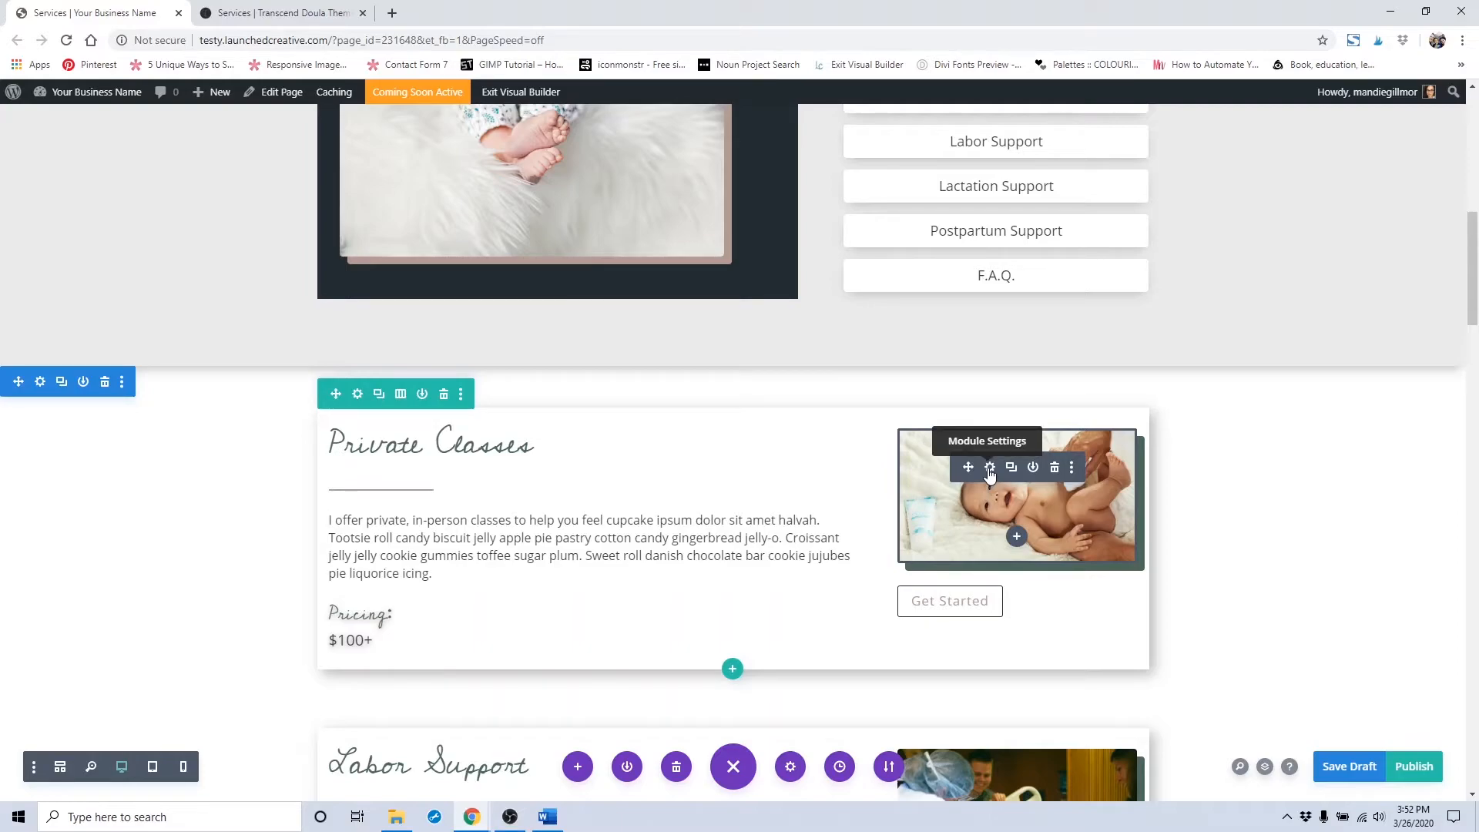
Step: View the replacement images available in the media library for the Private Classes photo, without choosing one
left_click(990, 467)
scroll(1186, 423, "down", 1)
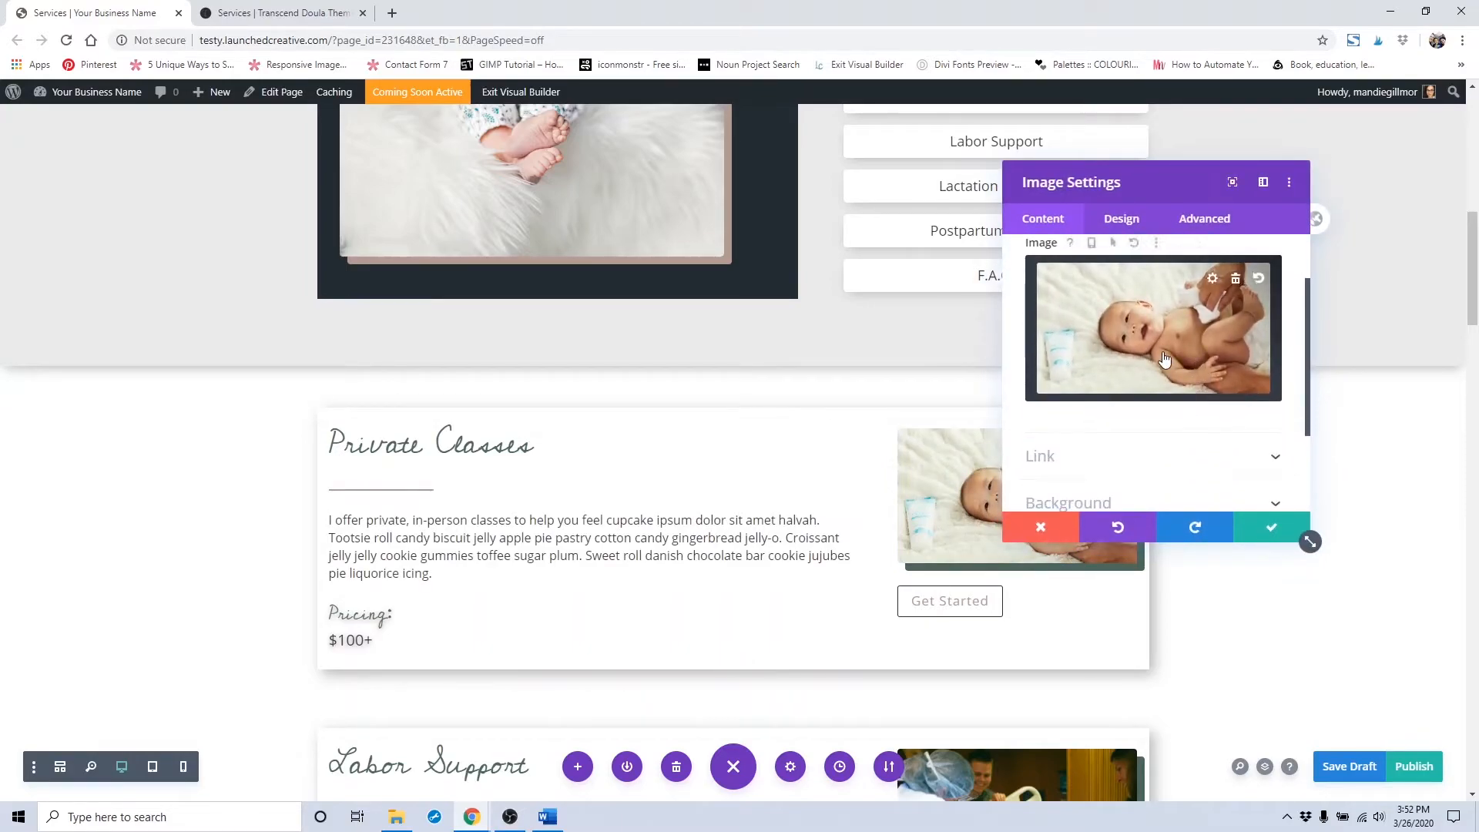
left_click(1151, 366)
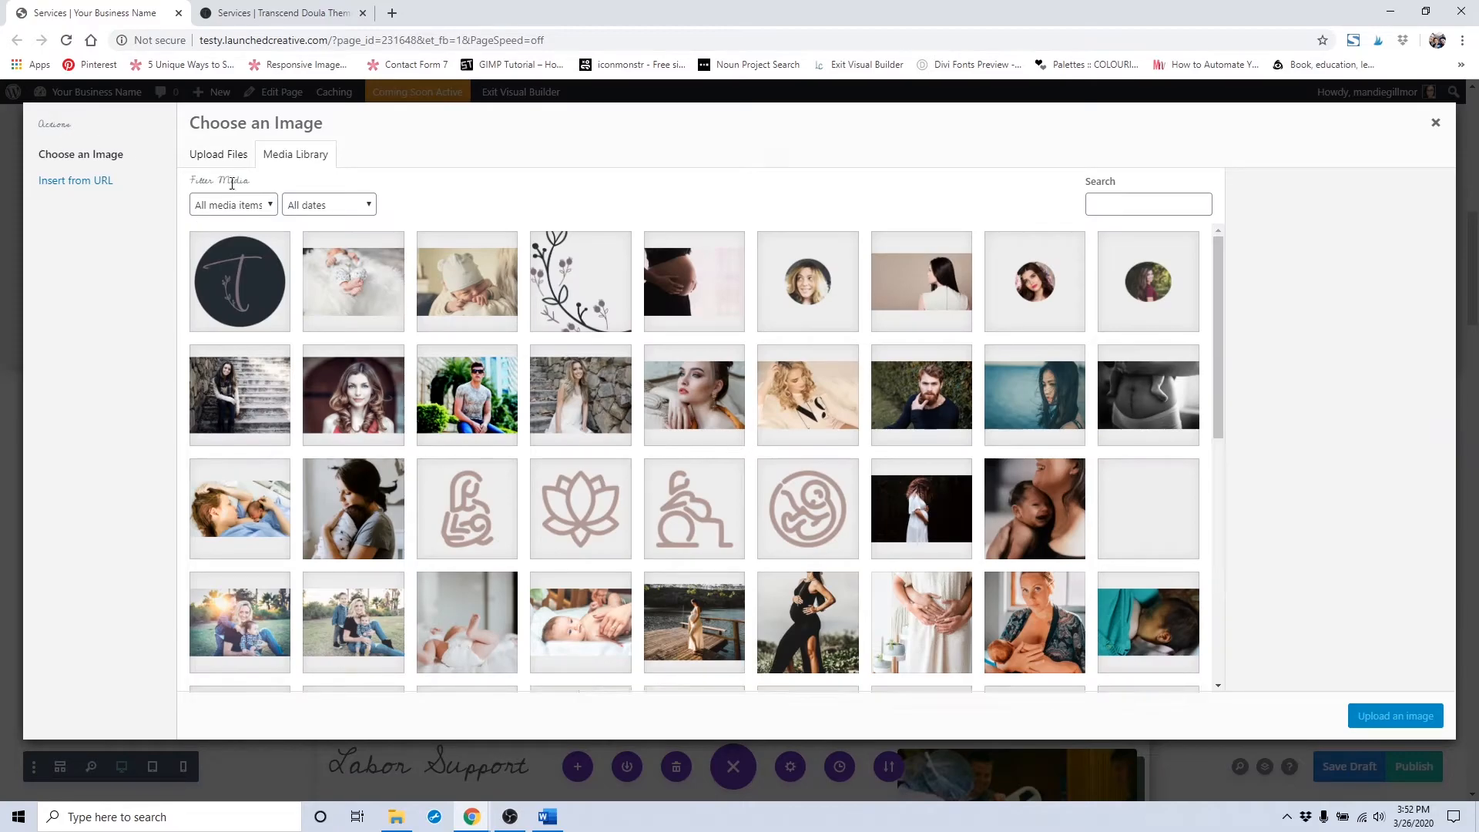
left_click(1433, 124)
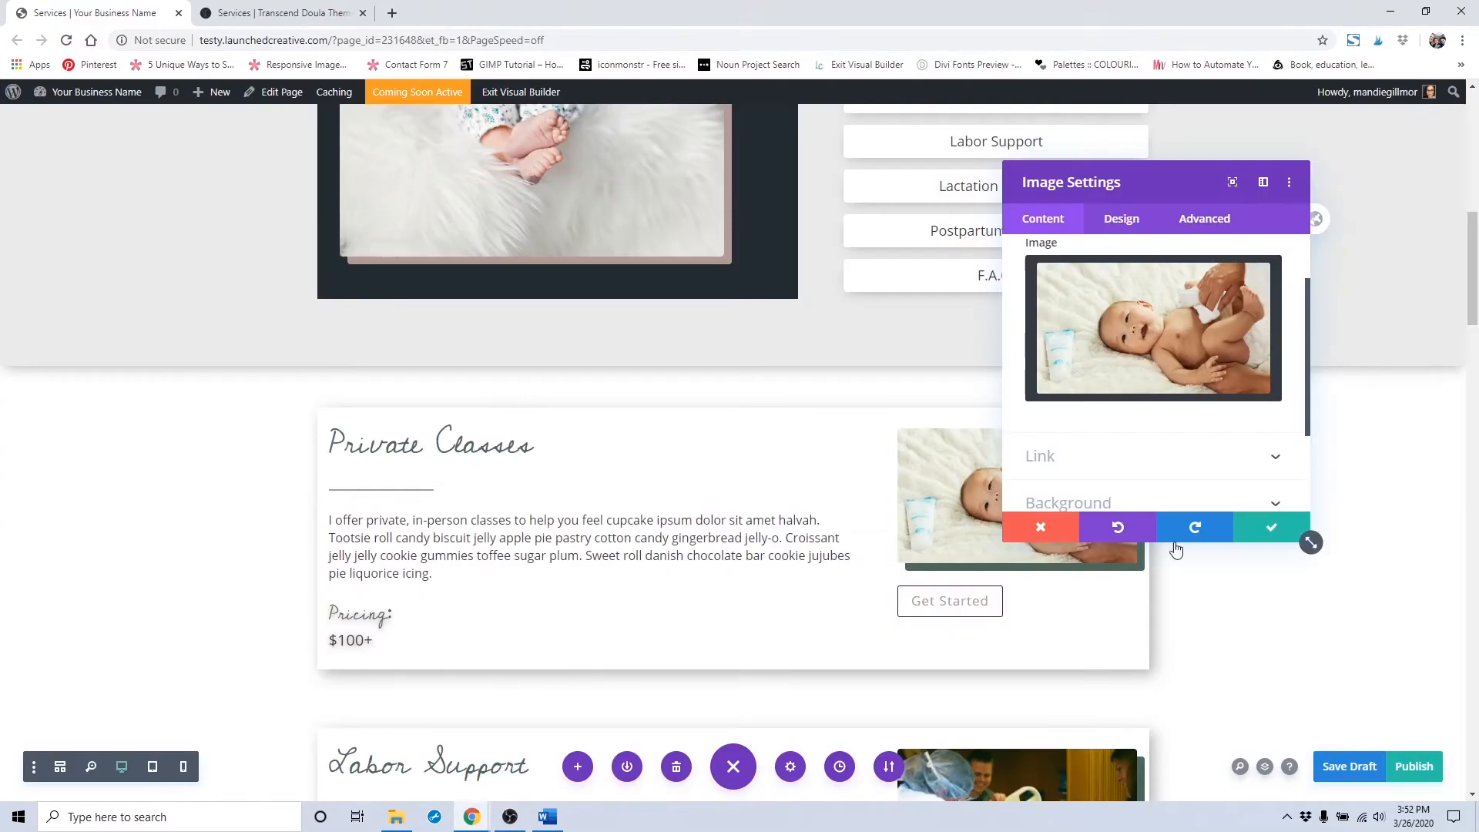
Step: Try green and blue box shadow colors on the Private Classes image, and discard the settings changes
left_click(1132, 223)
scroll(1140, 299, "down", 1)
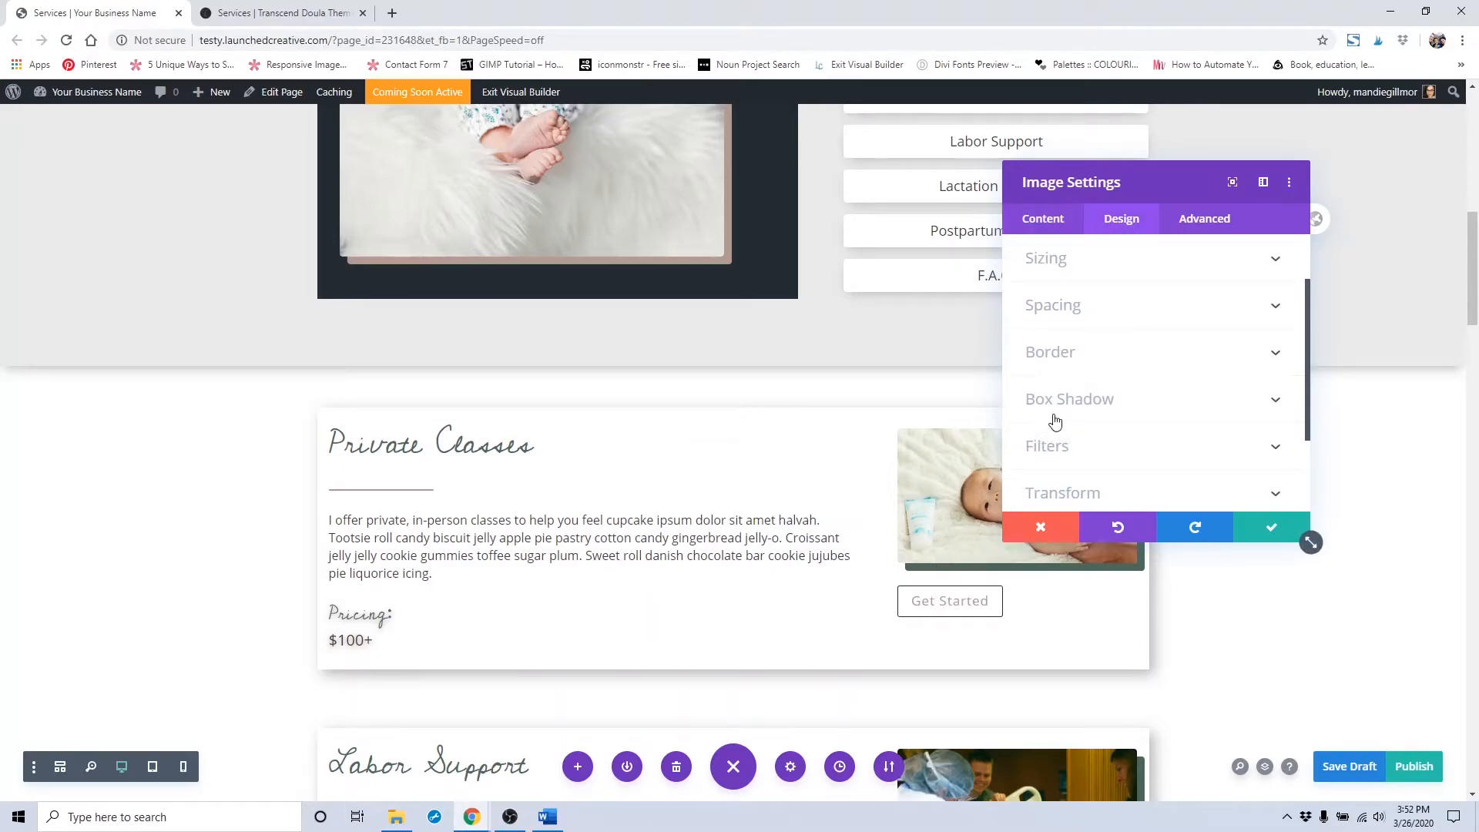
left_click(1121, 407)
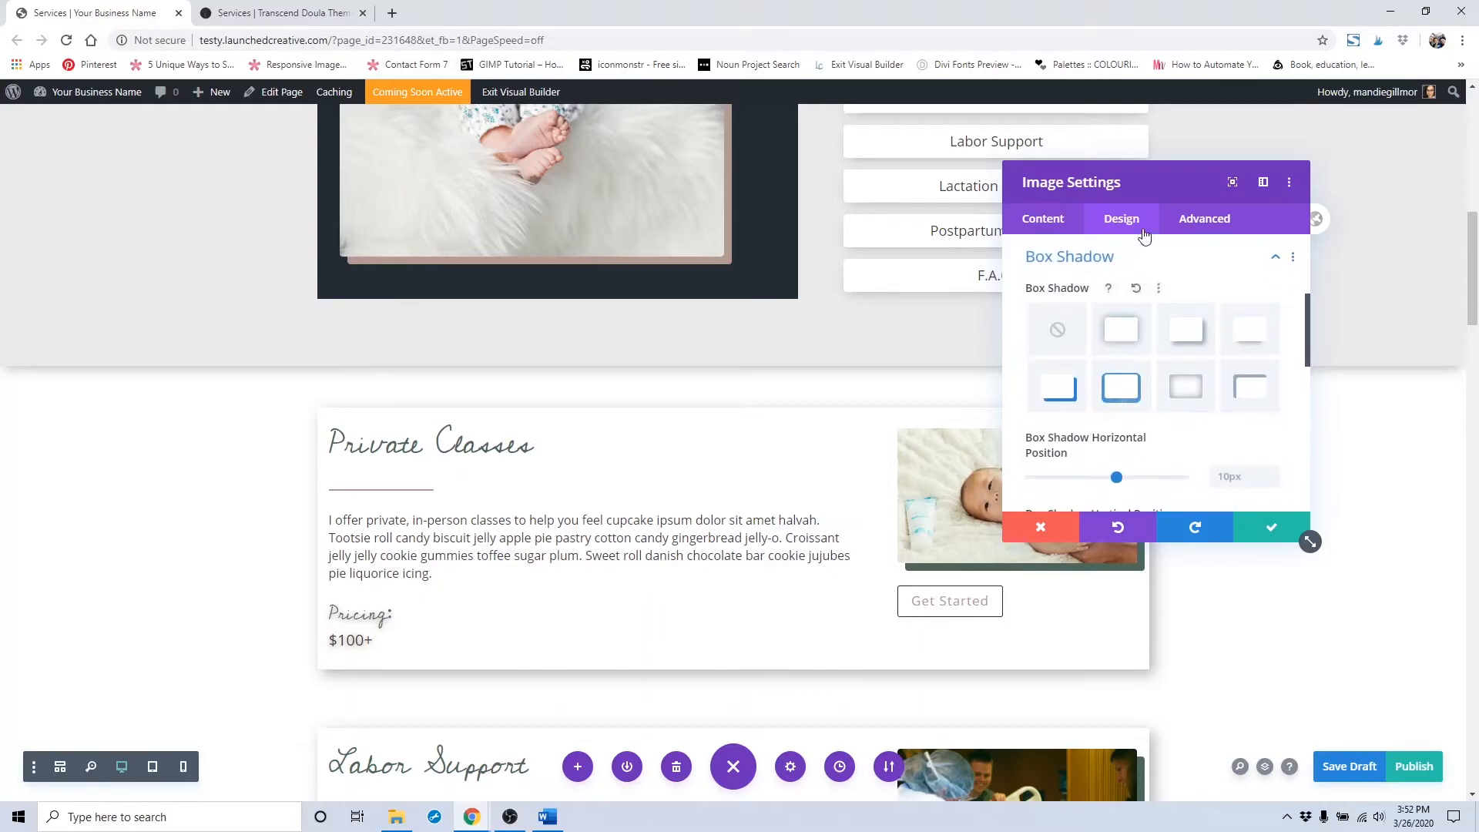
left_click_drag(1167, 181, 544, 228)
scroll(456, 415, "down", 3)
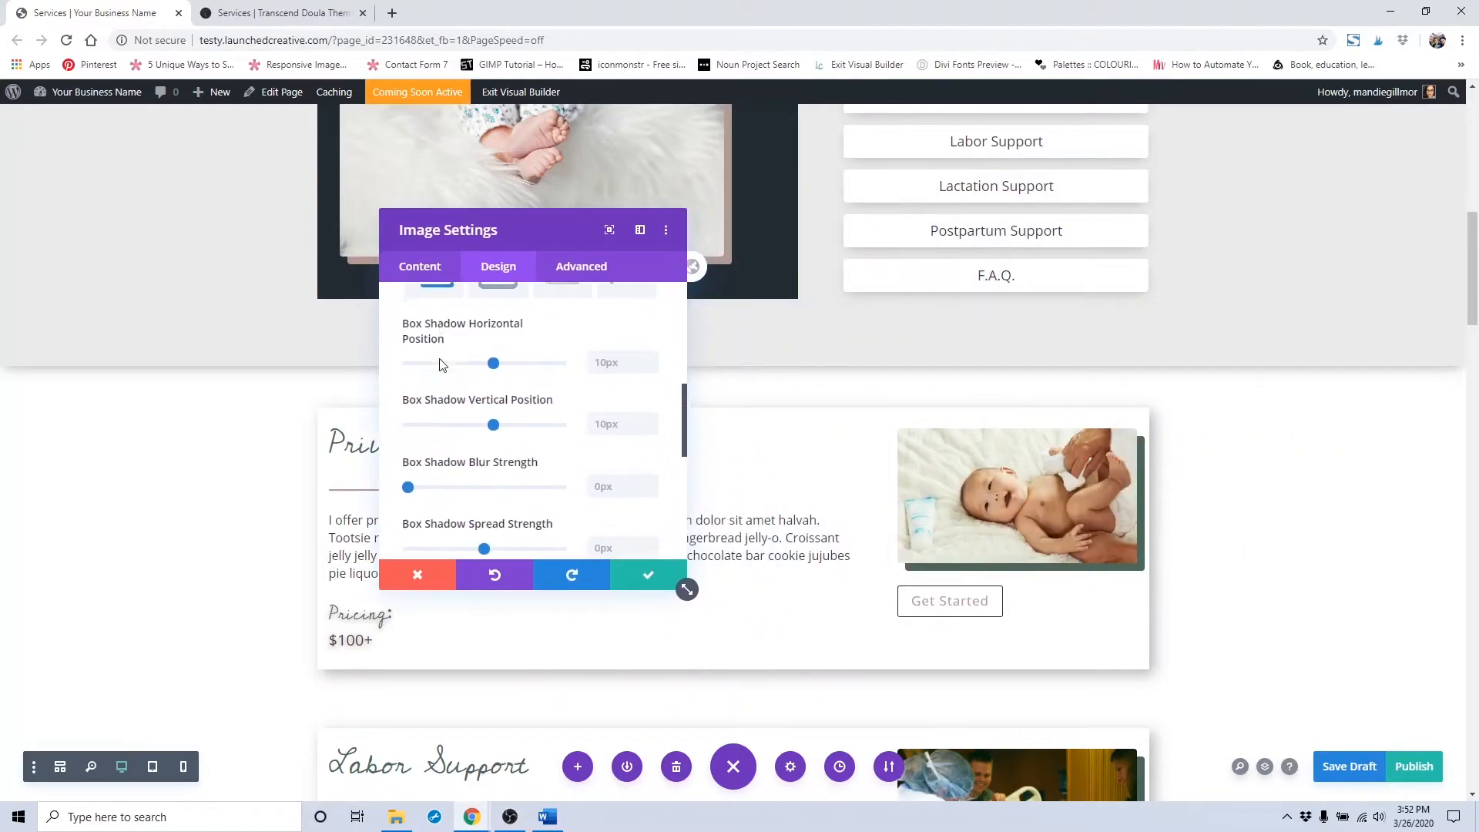
left_click(576, 476)
left_click(600, 478)
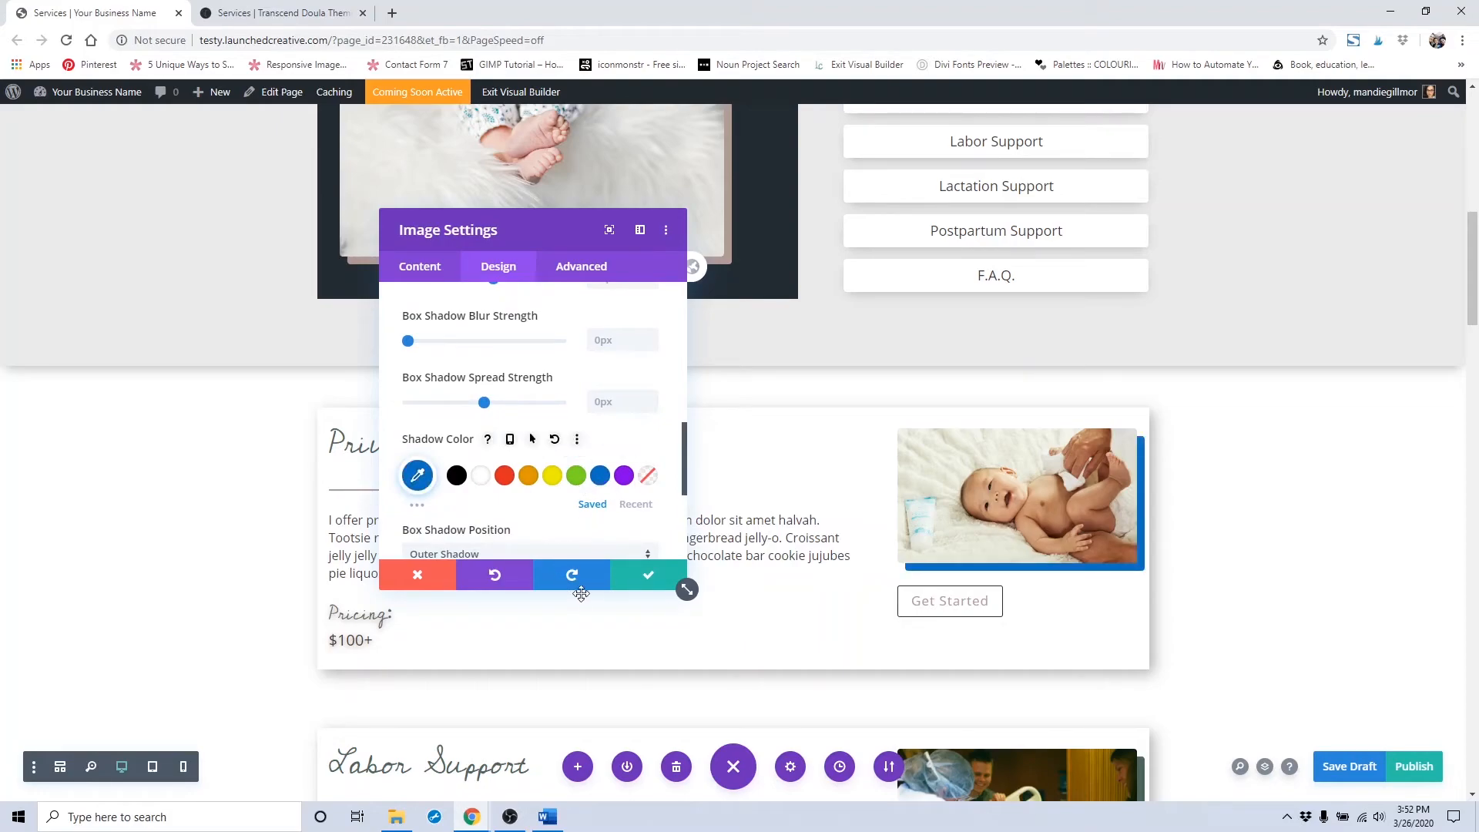
left_click(423, 574)
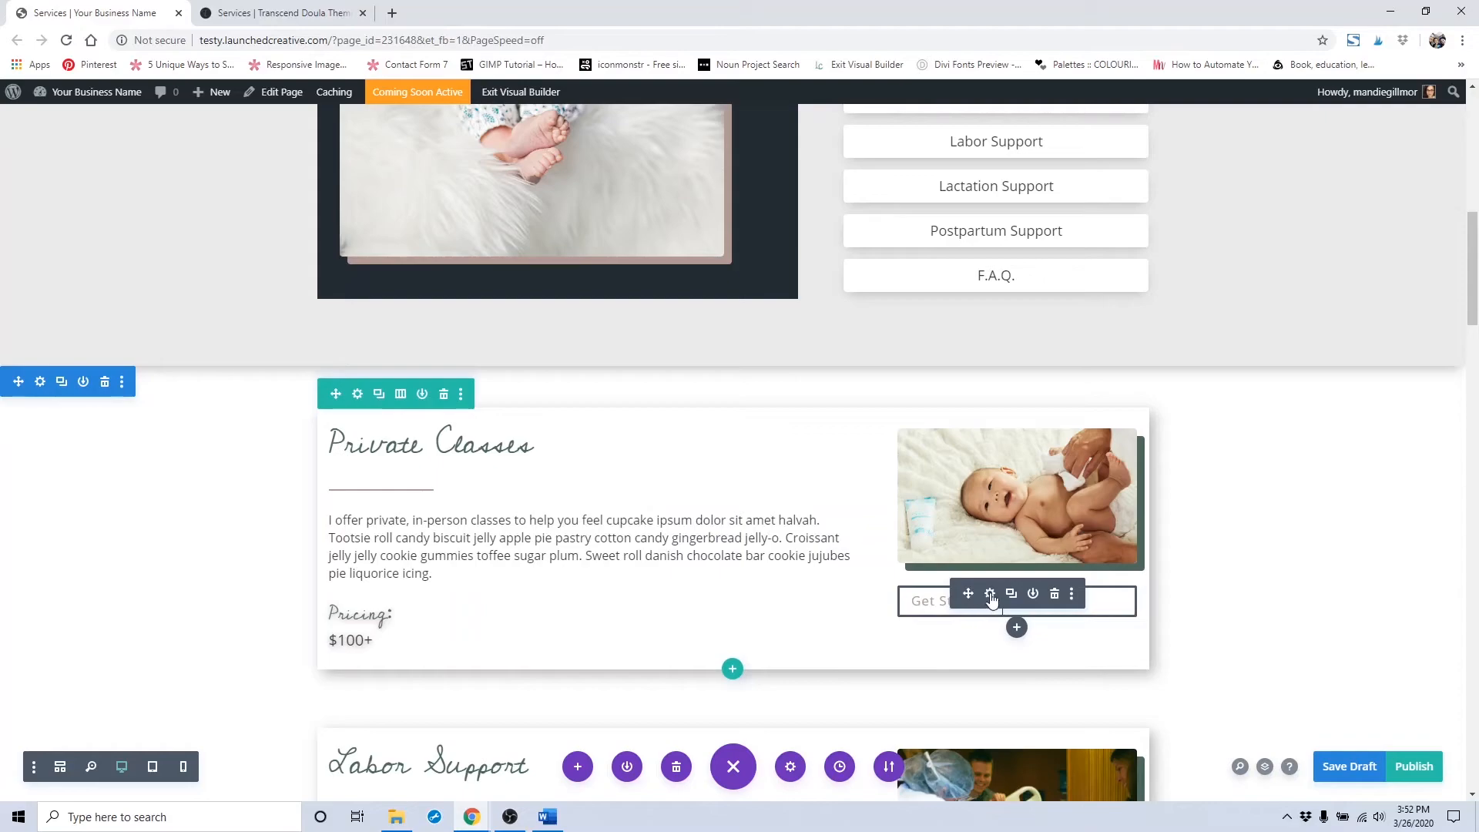
Step: Try enabling custom styles for the Get Started button in the Private Classes row, and examine its text color and background options
left_click(990, 593)
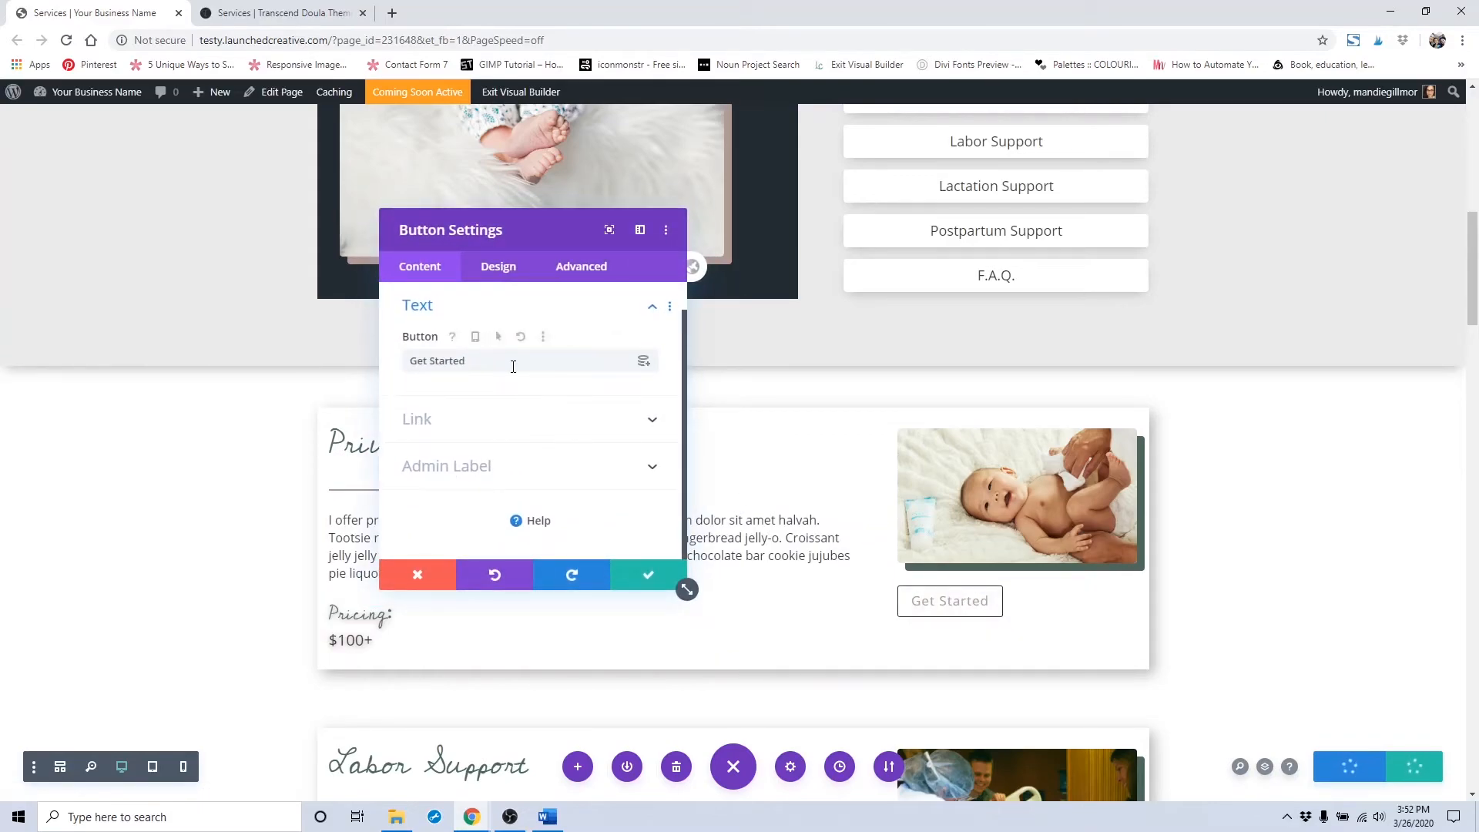
left_click(496, 268)
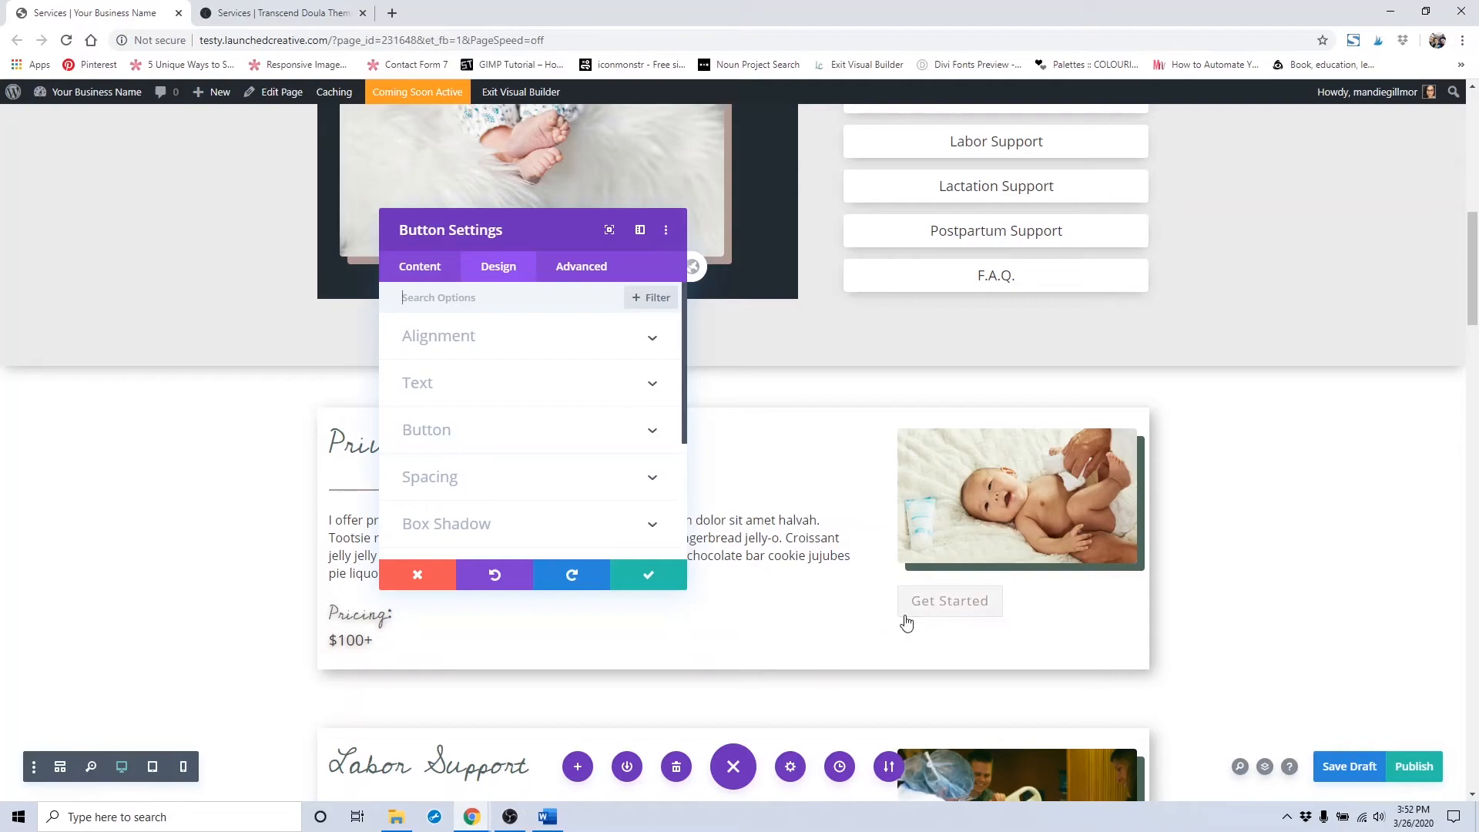
left_click(506, 436)
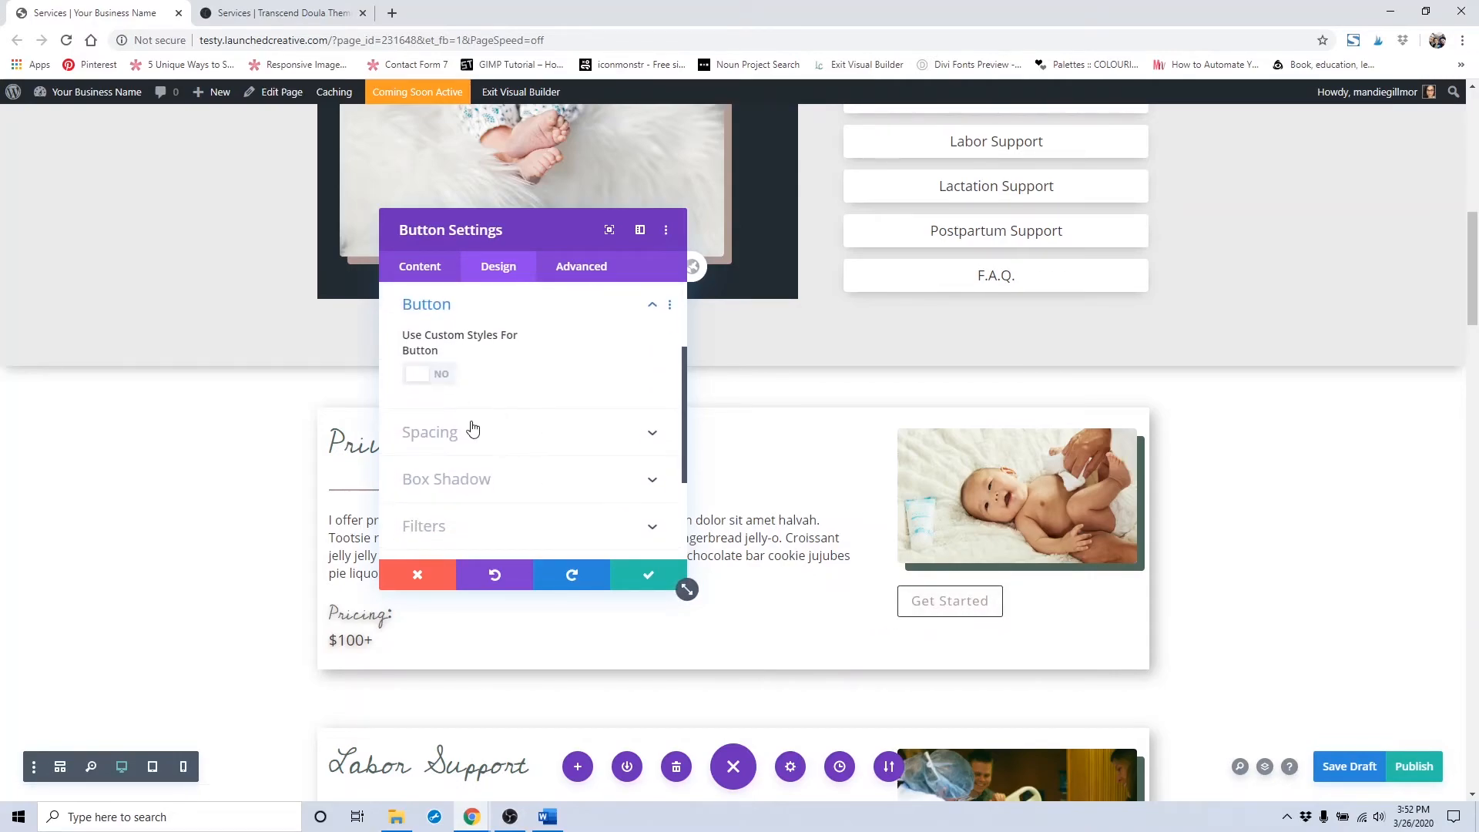
left_click(439, 378)
scroll(508, 462, "down", 4)
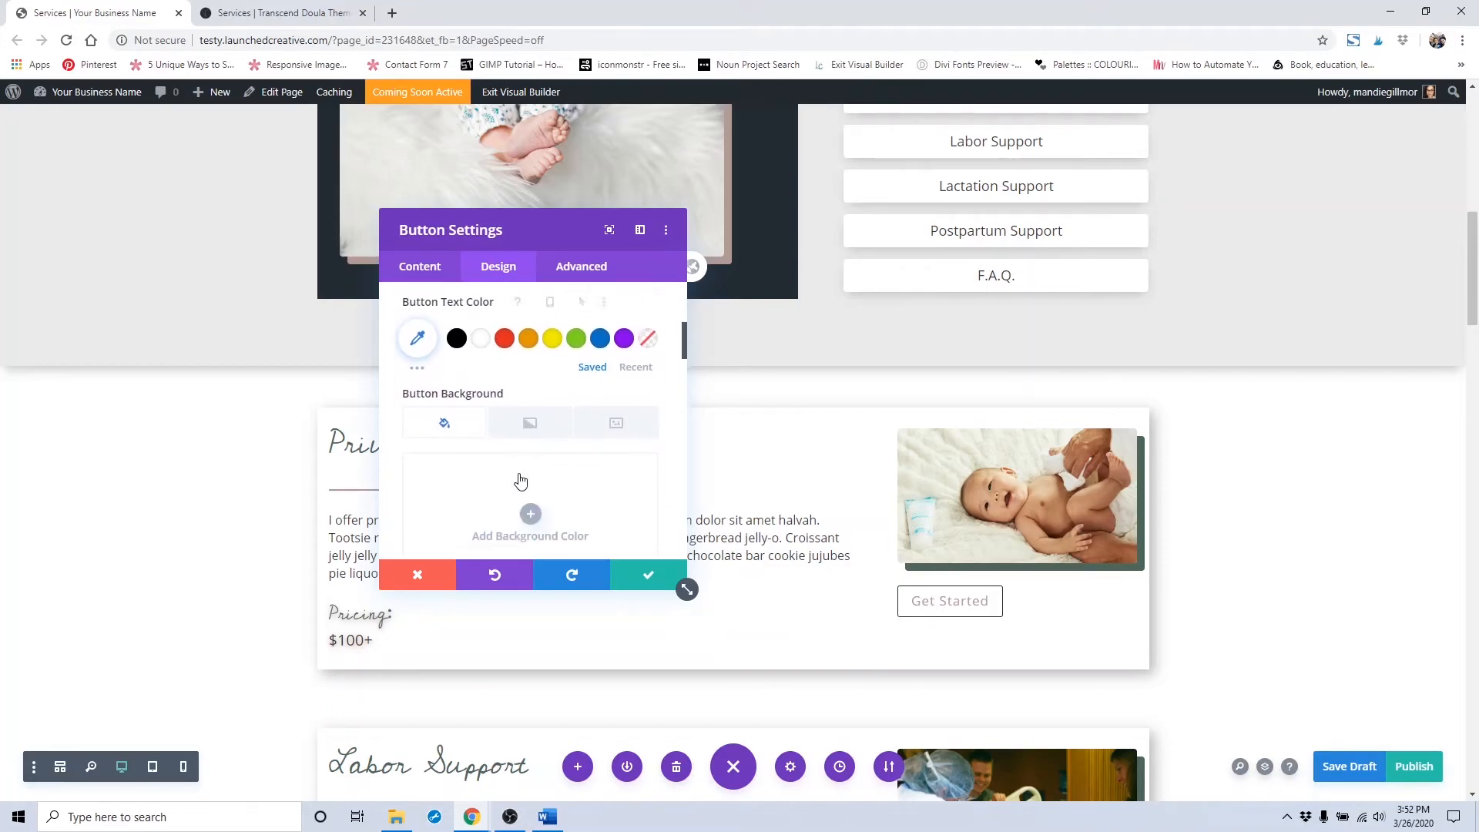
scroll(520, 473, "down", 1)
scroll(449, 310, "up", 6)
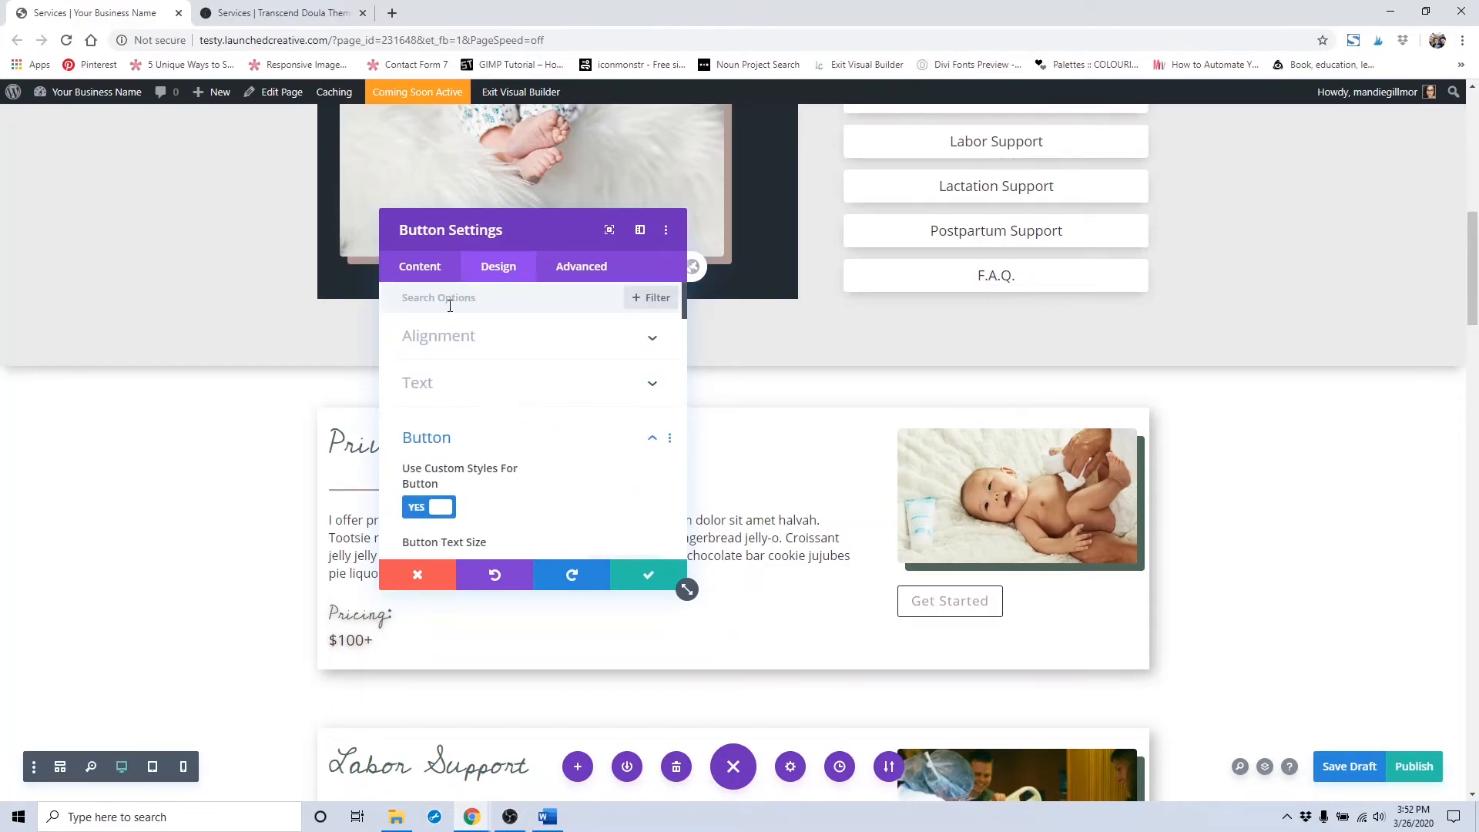
Step: Examine the link URL, link target and text settings of the Private Classes Get Started button, and discard the button changes
left_click(432, 267)
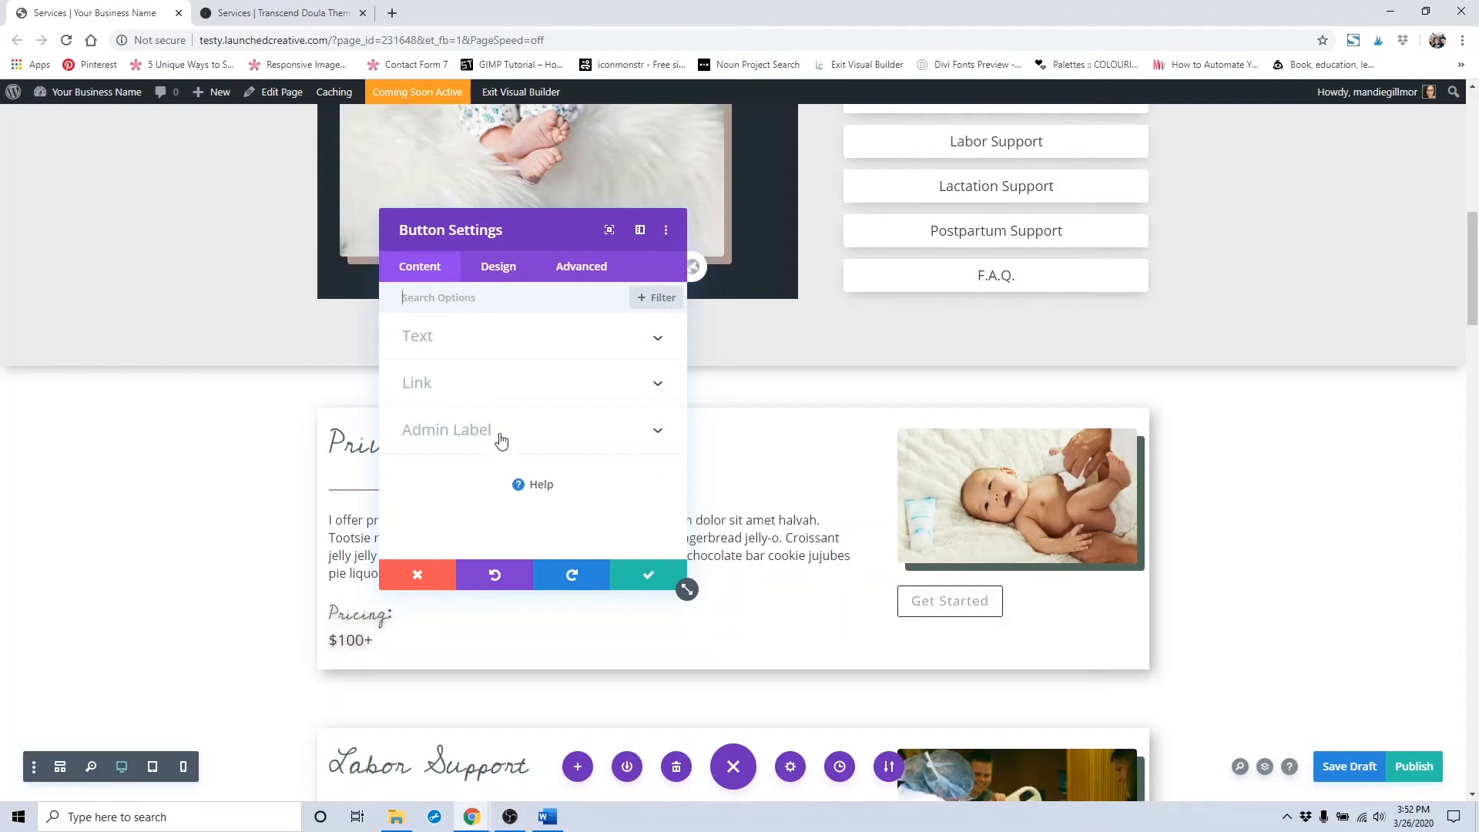
left_click(534, 399)
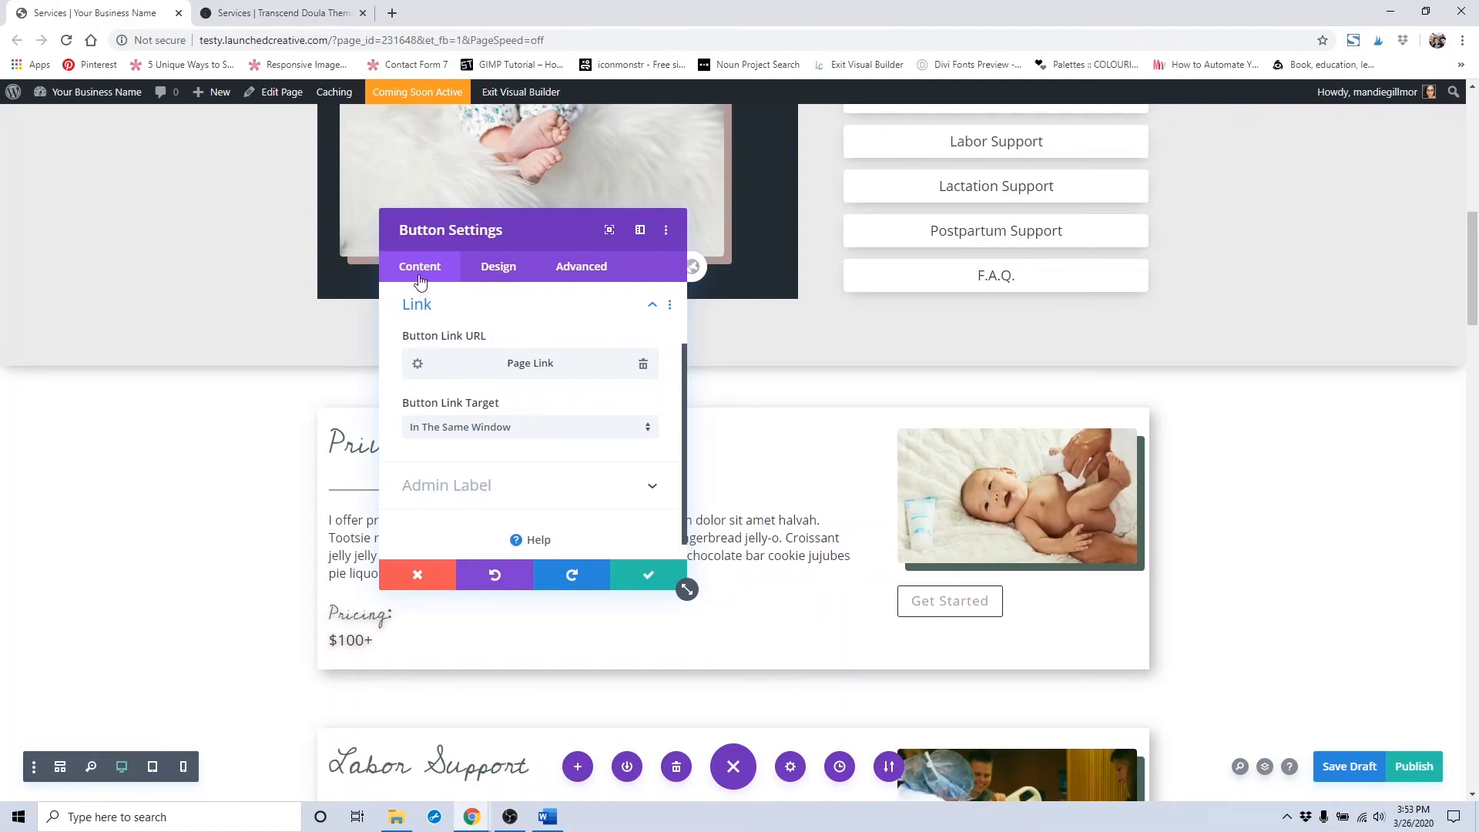
scroll(450, 339, "up", 2)
left_click(462, 338)
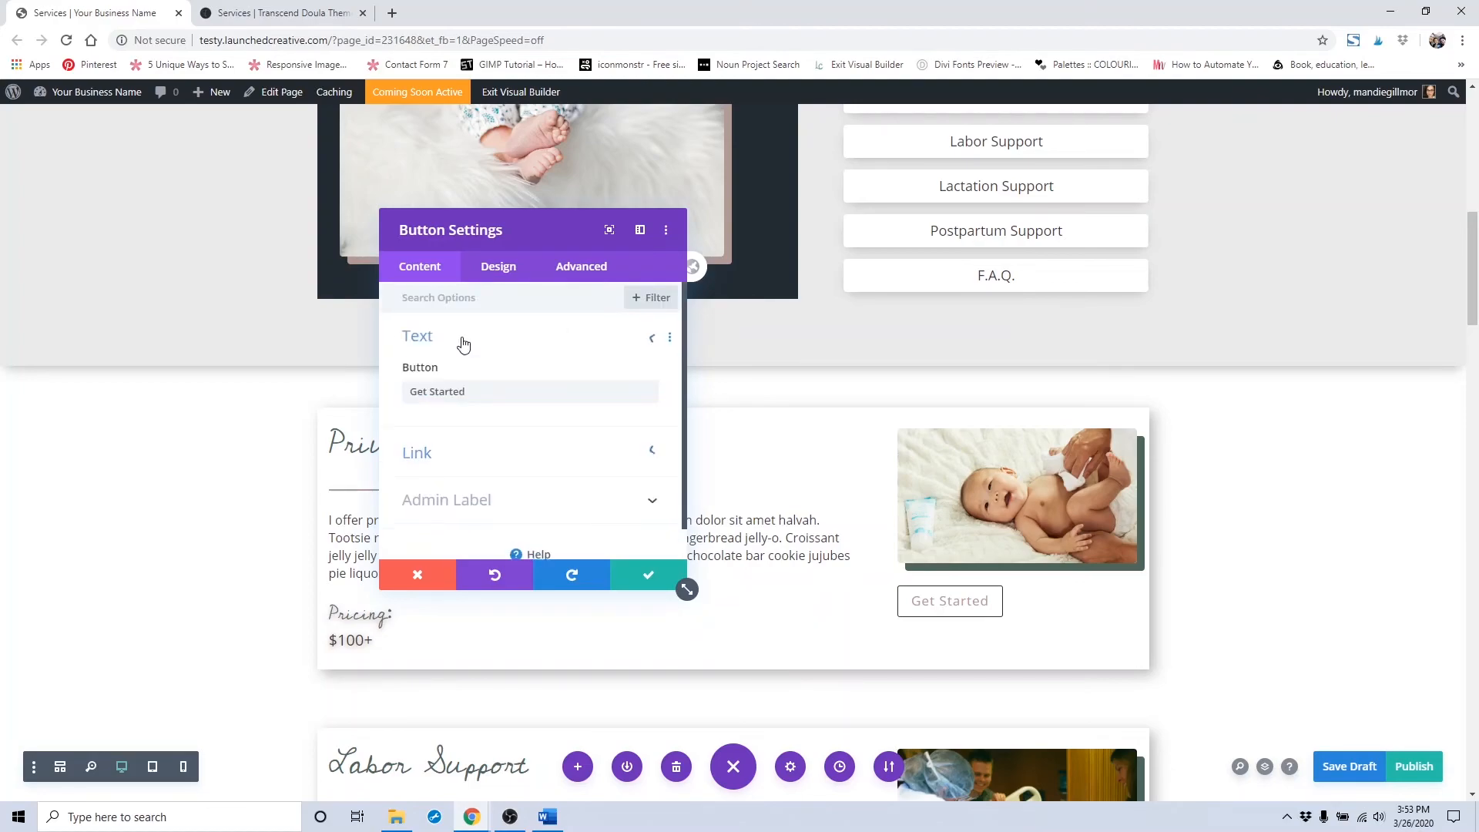
triple_click(475, 395)
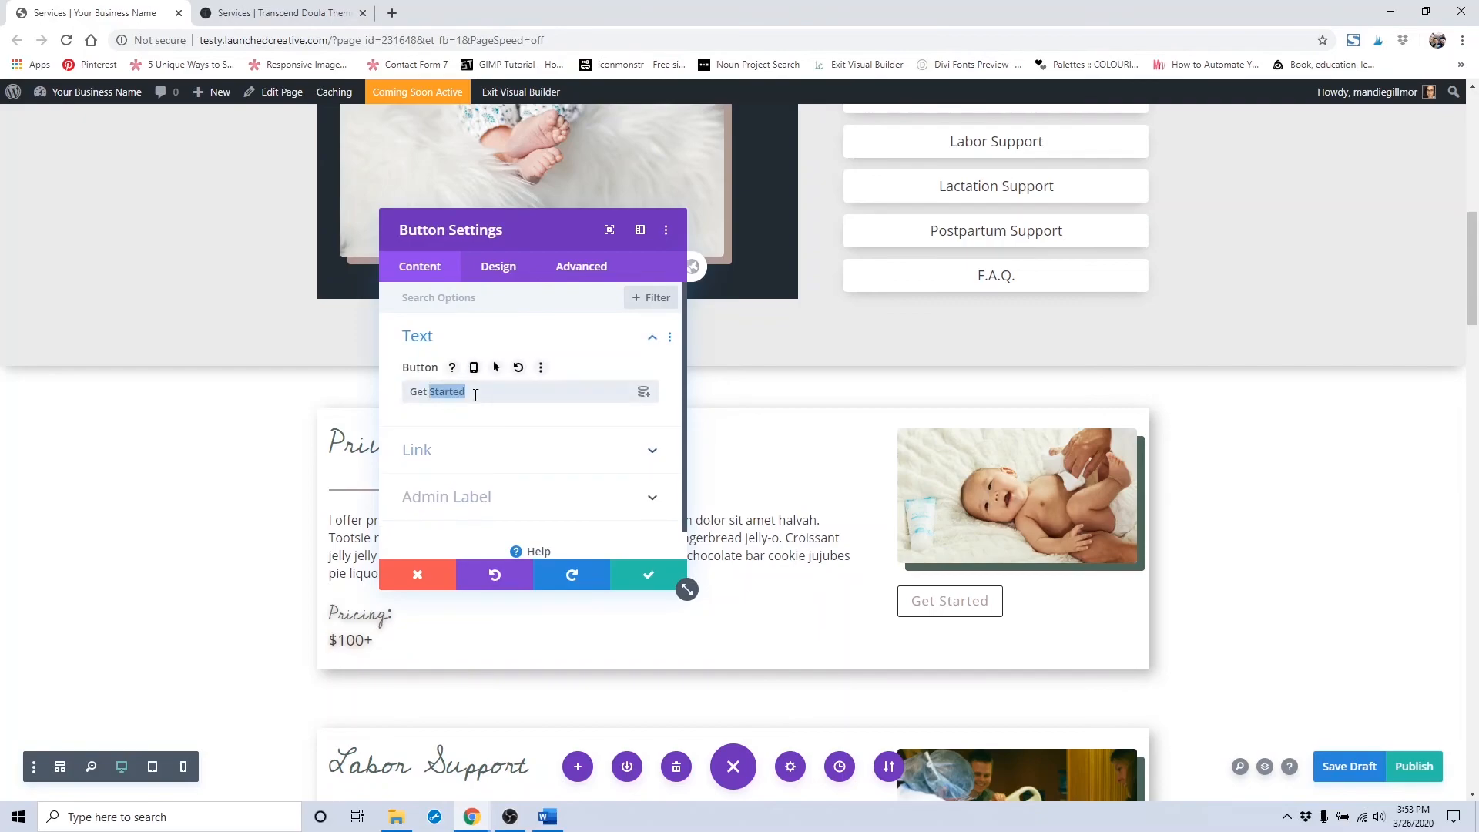
left_click(415, 579)
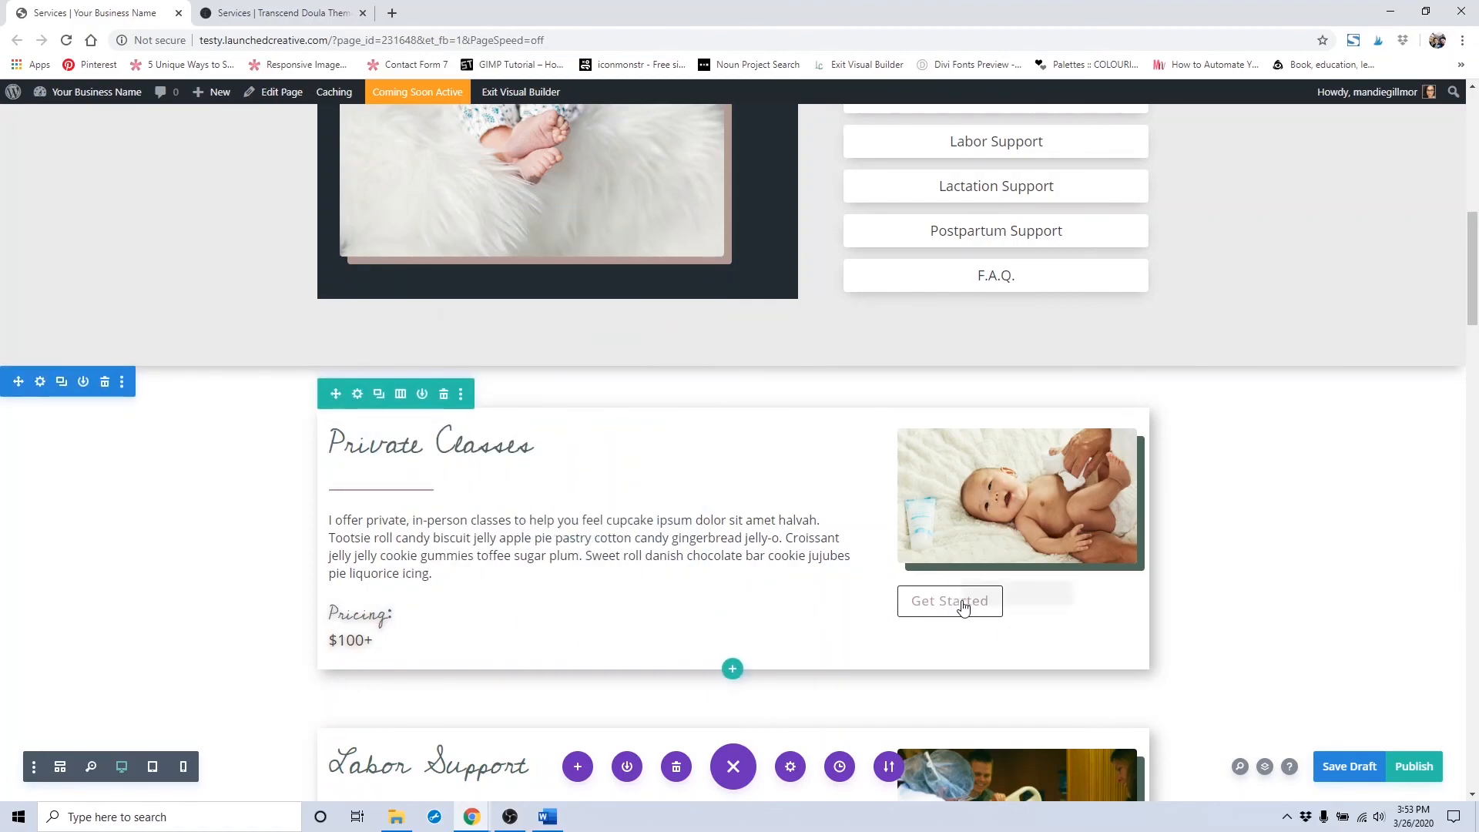
scroll(933, 579, "down", 8)
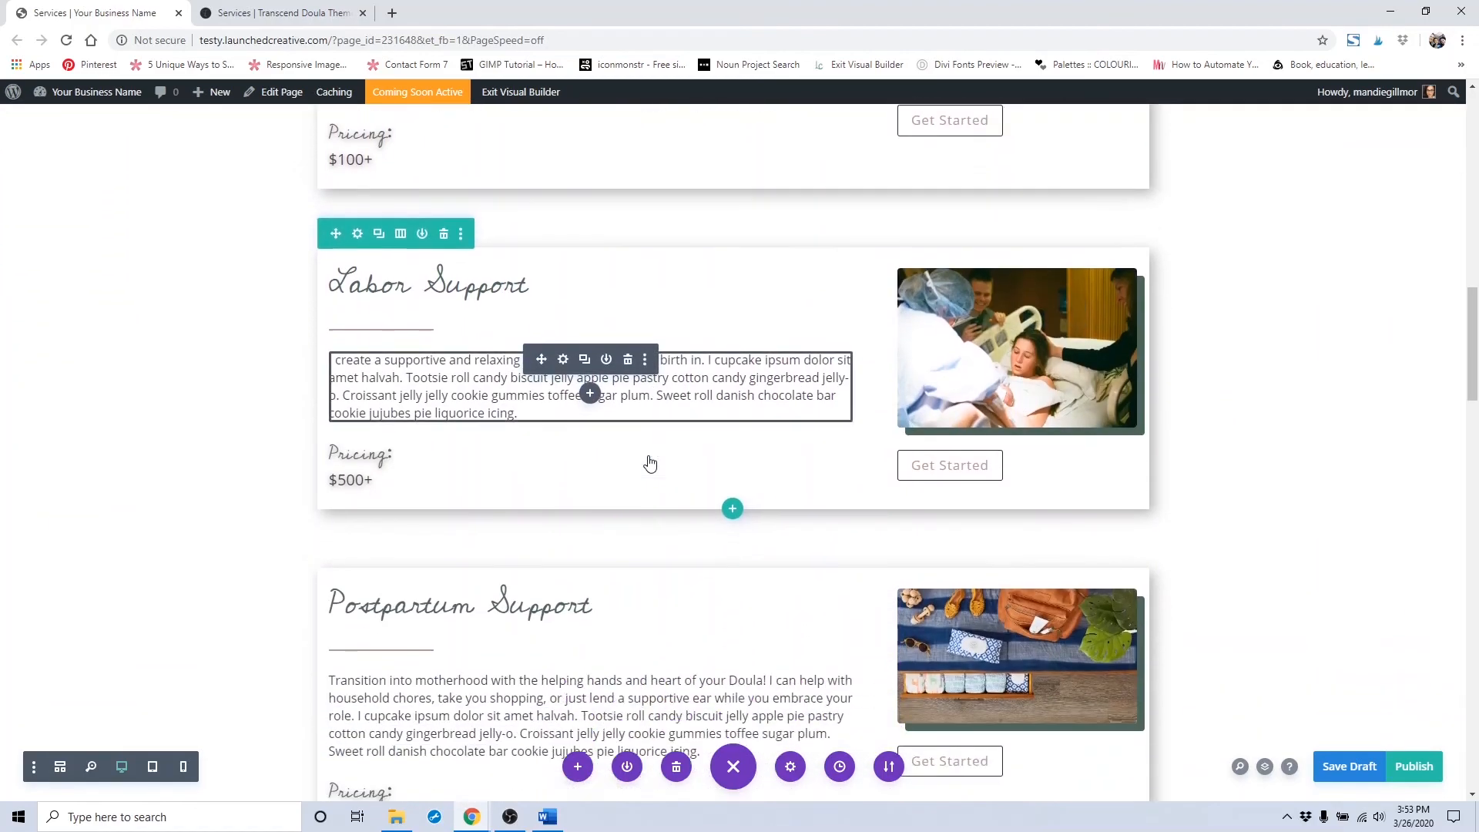